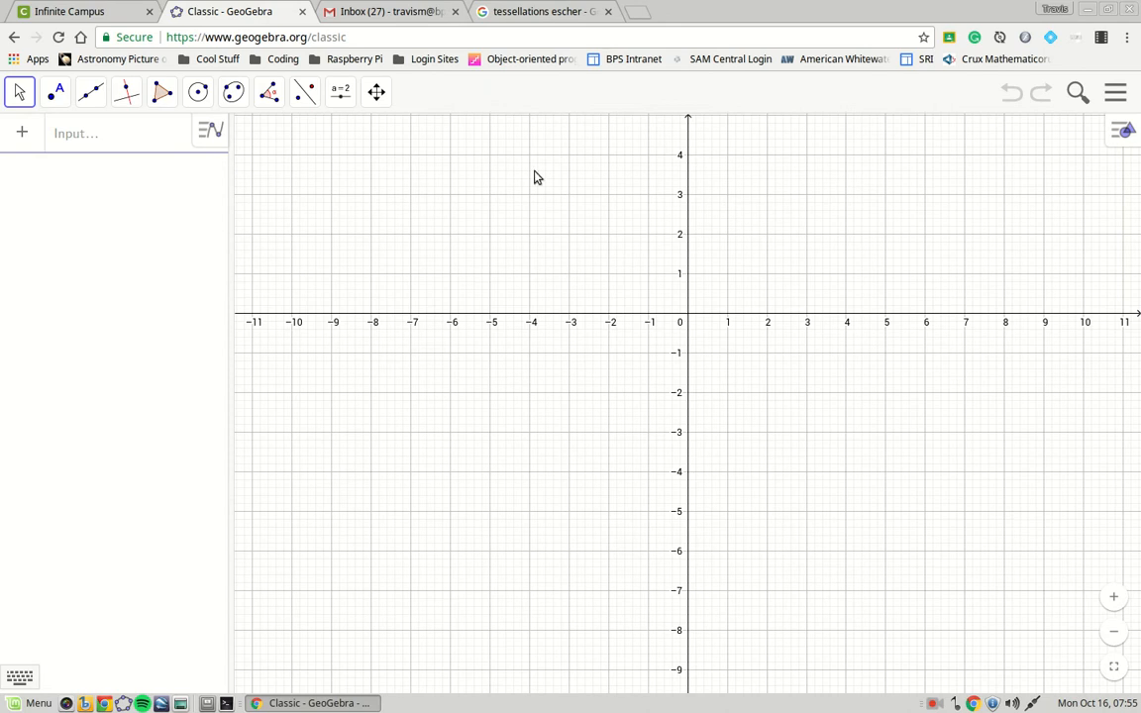
Find the orange Escher tessellation in the image results and open its larger preview.
{"action": "left_click", "coordinate": [560, 16]}
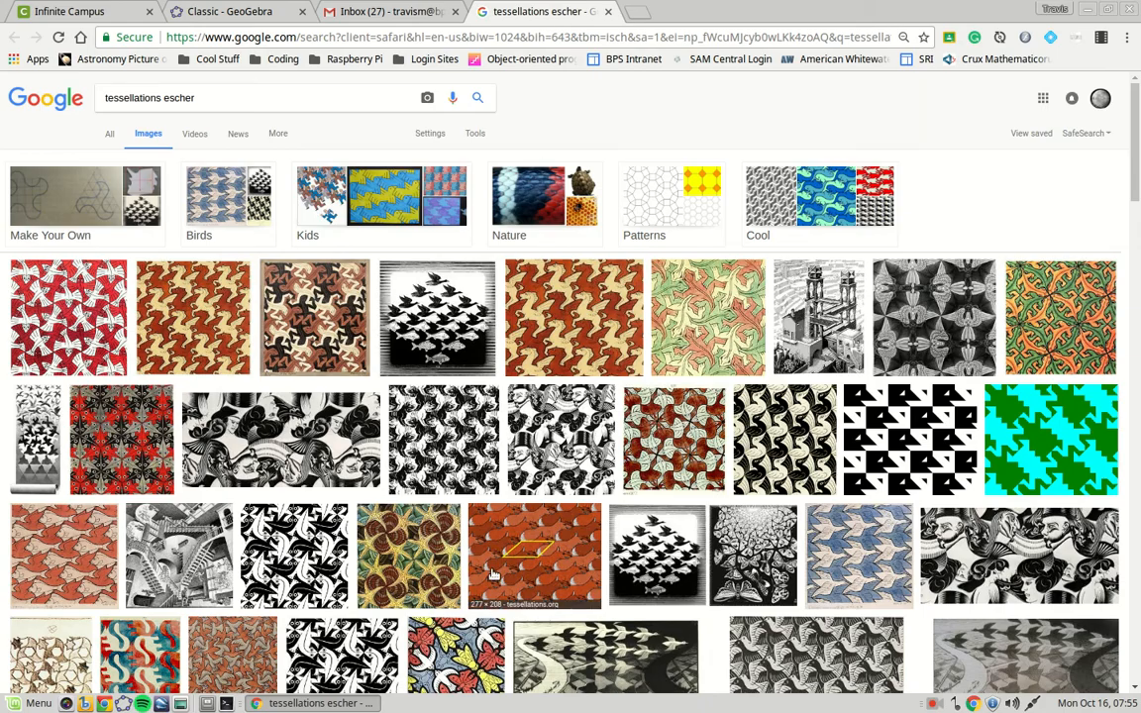
{"action": "scroll", "coordinate": [584, 502], "scroll_direction": "down", "scroll_amount": 5}
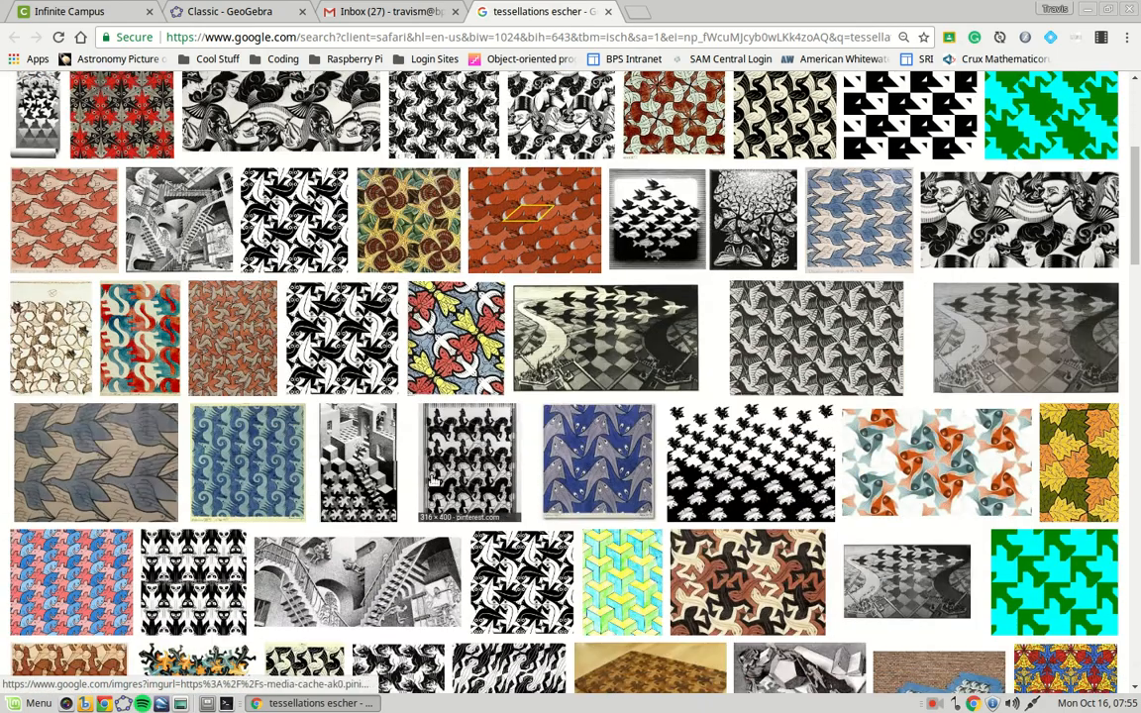
{"action": "scroll", "coordinate": [750, 433], "scroll_direction": "down", "scroll_amount": 3}
{"action": "scroll", "coordinate": [750, 433], "scroll_direction": "down", "scroll_amount": 1}
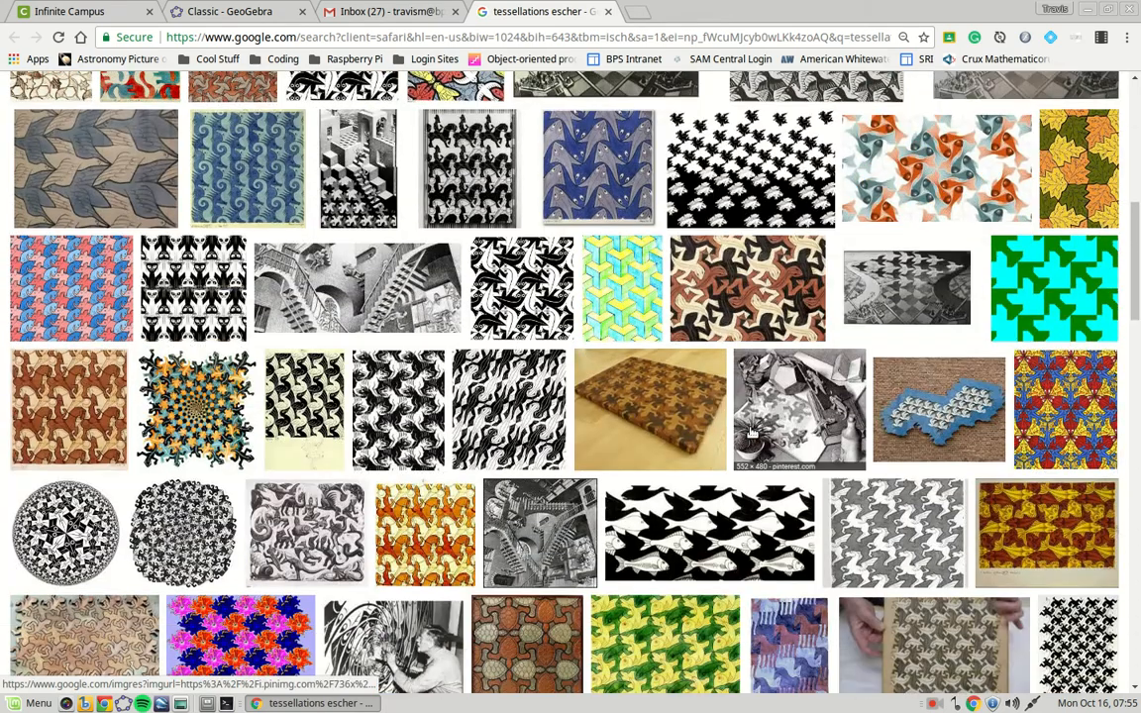
{"action": "scroll", "coordinate": [751, 433], "scroll_direction": "down", "scroll_amount": 2}
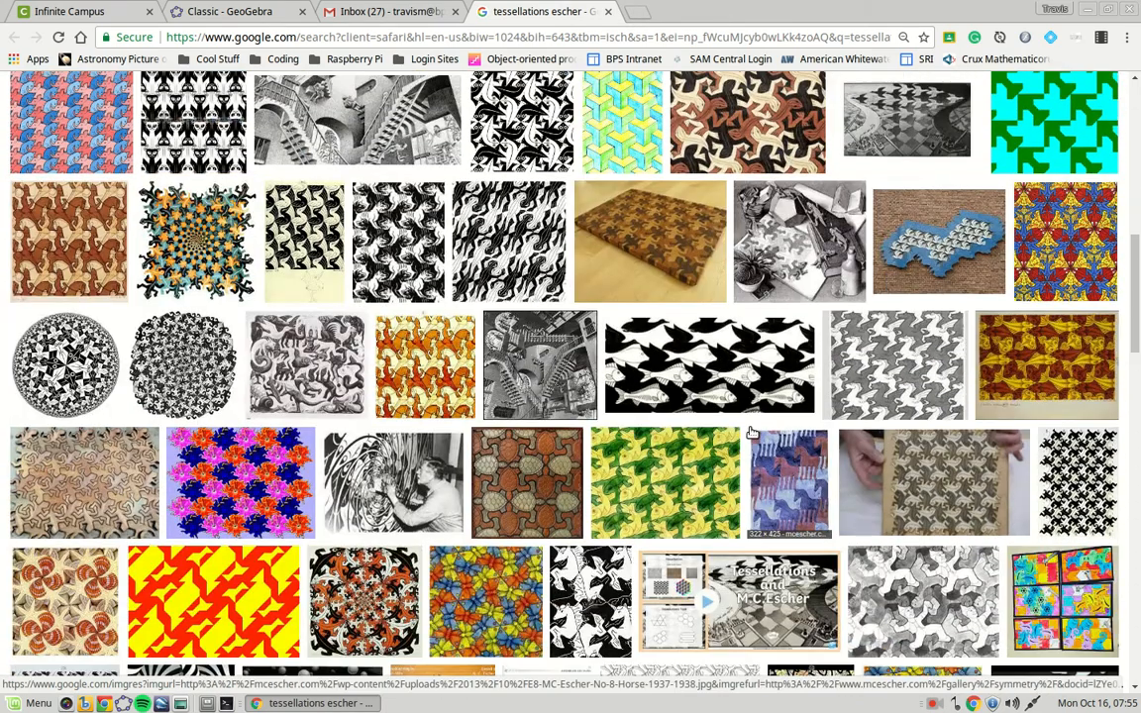
{"action": "scroll", "coordinate": [751, 433], "scroll_direction": "down", "scroll_amount": 2}
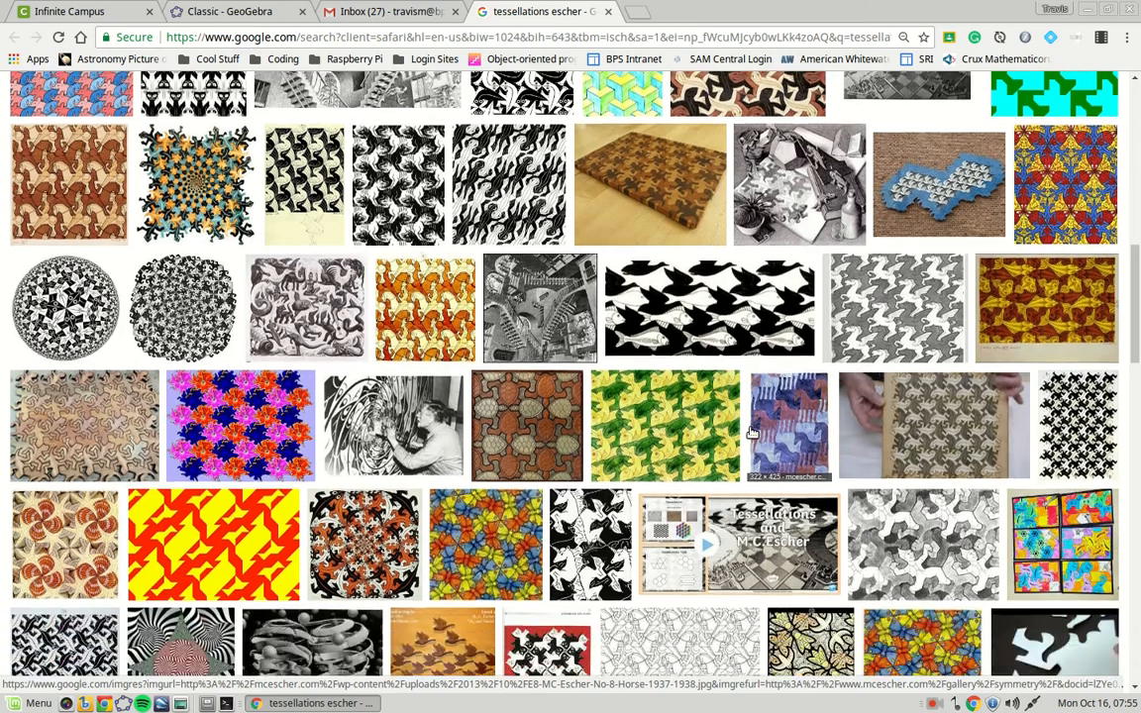
{"action": "scroll", "coordinate": [750, 433], "scroll_direction": "down", "scroll_amount": 2}
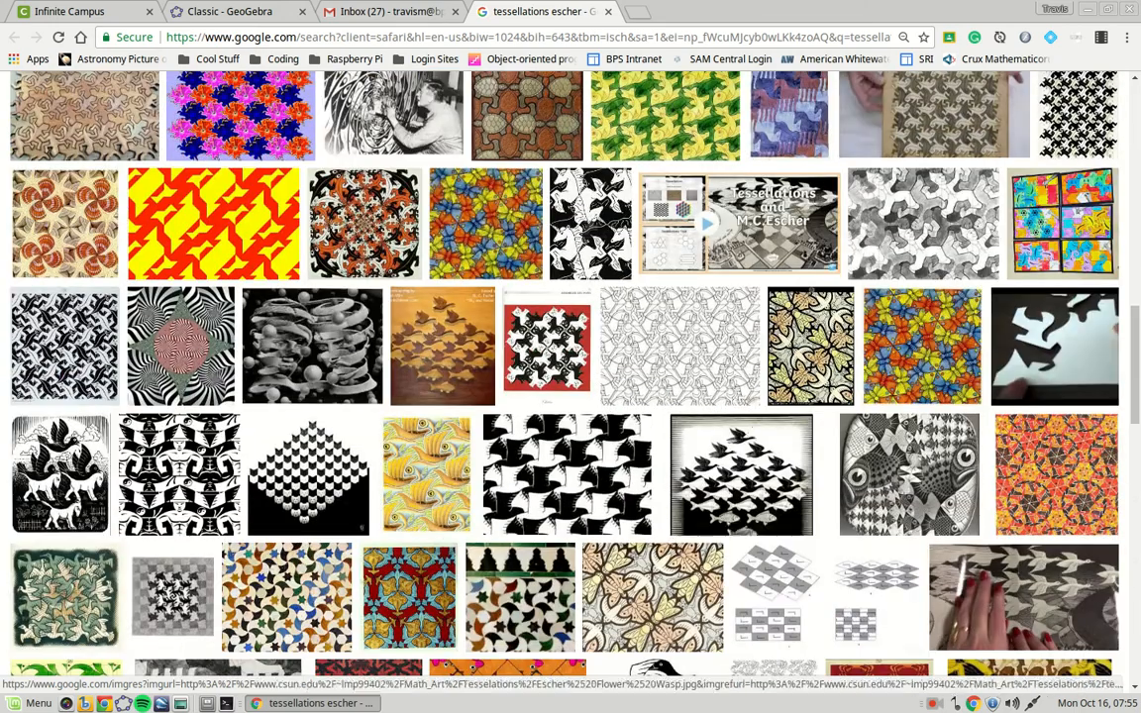
{"action": "left_click", "coordinate": [1005, 470]}
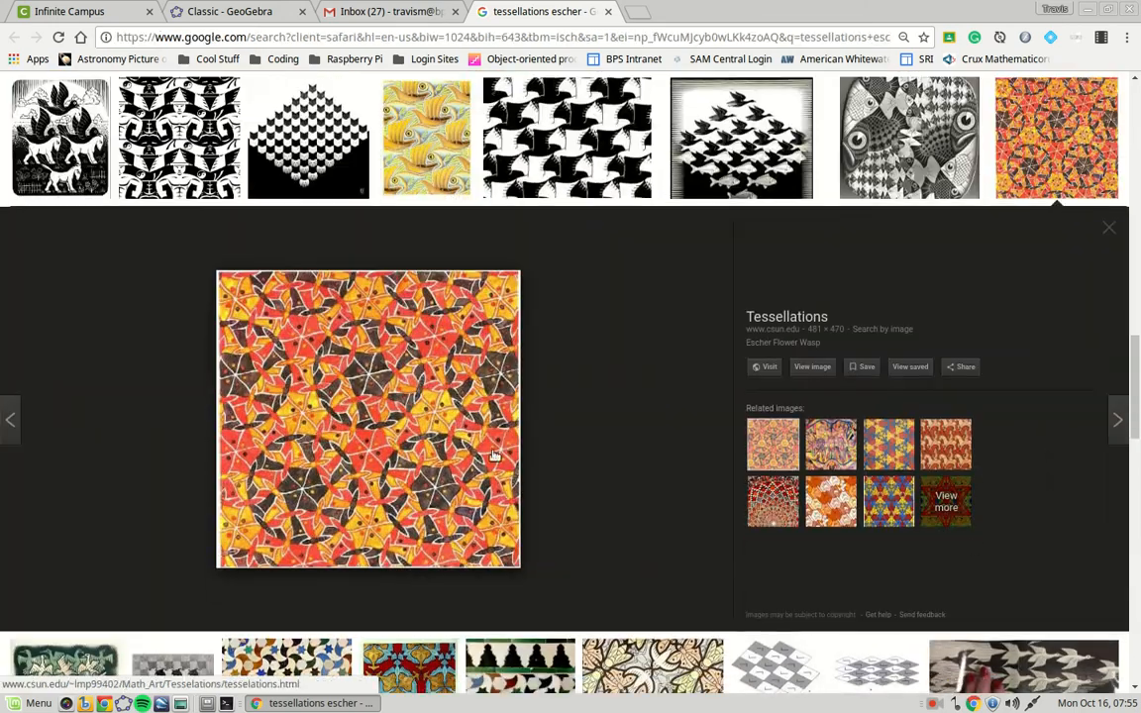
Open the full-size image and save it into the Geometry folder, then close its tab.
{"action": "right_click", "coordinate": [385, 366]}
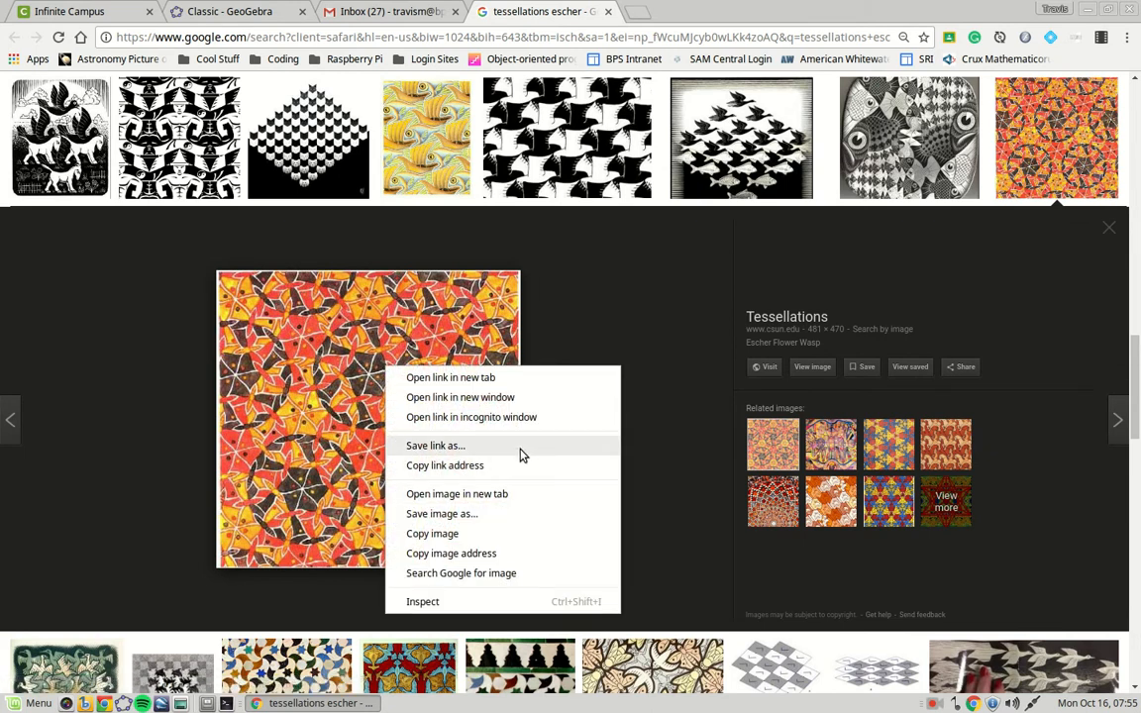
{"action": "left_click", "coordinate": [457, 493]}
{"action": "left_click", "coordinate": [650, 13]}
{"action": "right_click", "coordinate": [532, 347]}
{"action": "left_click", "coordinate": [584, 377]}
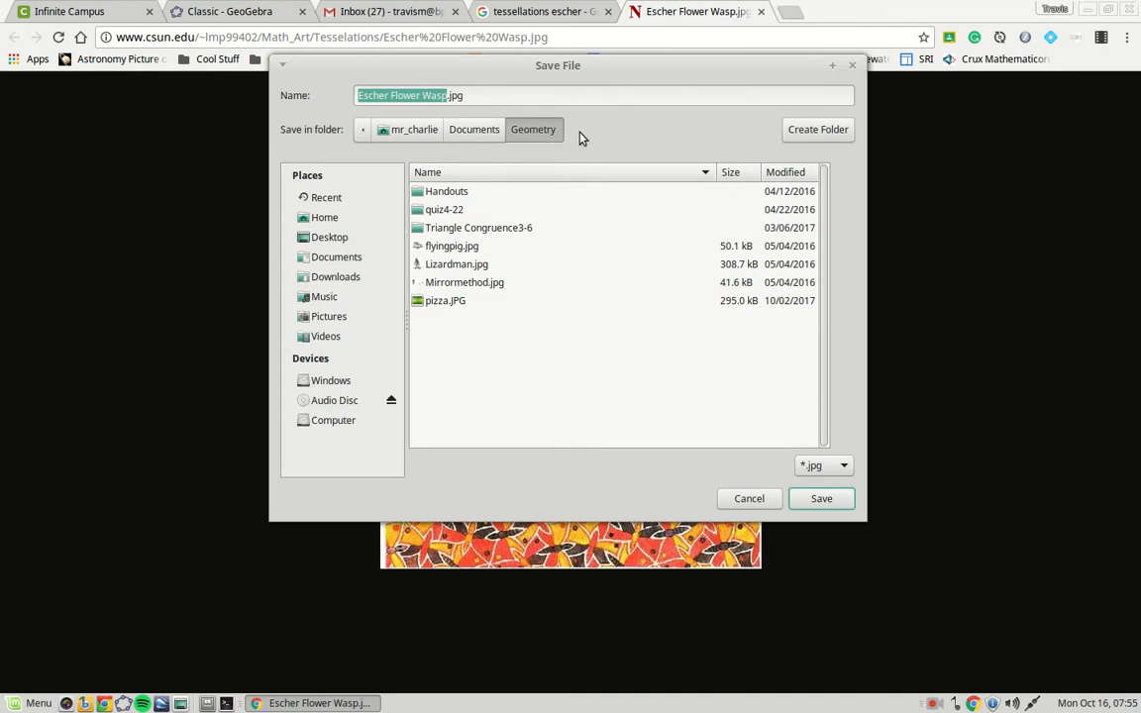
{"action": "left_click", "coordinate": [847, 499]}
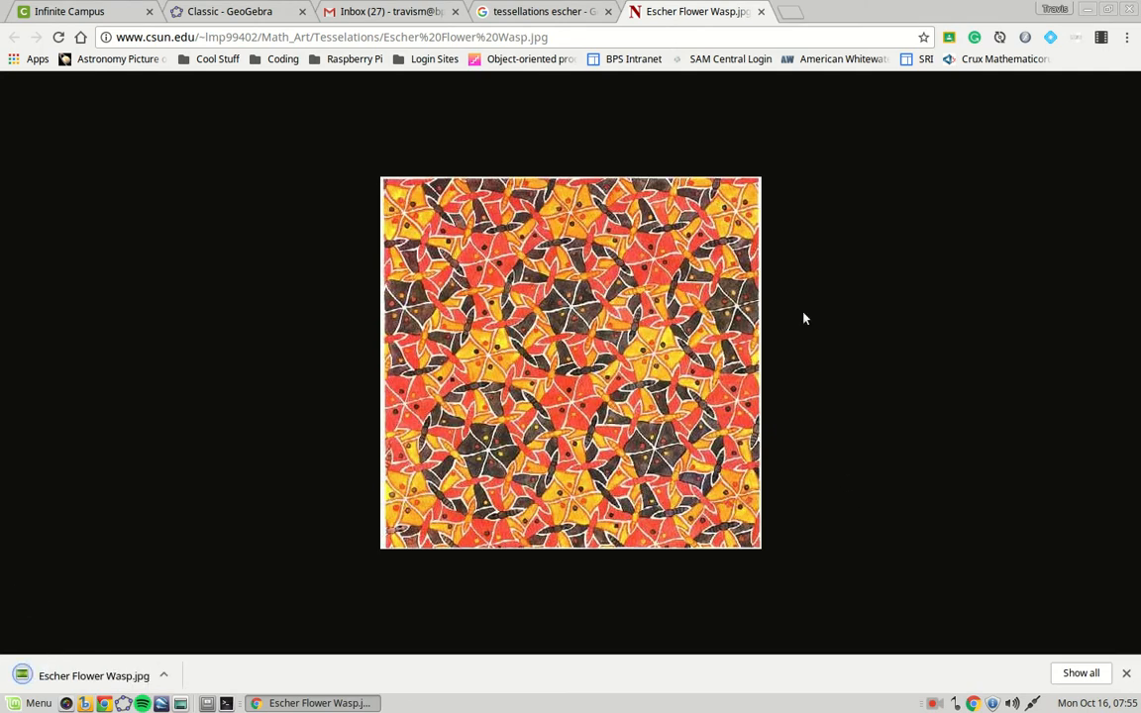
{"action": "left_click", "coordinate": [761, 12]}
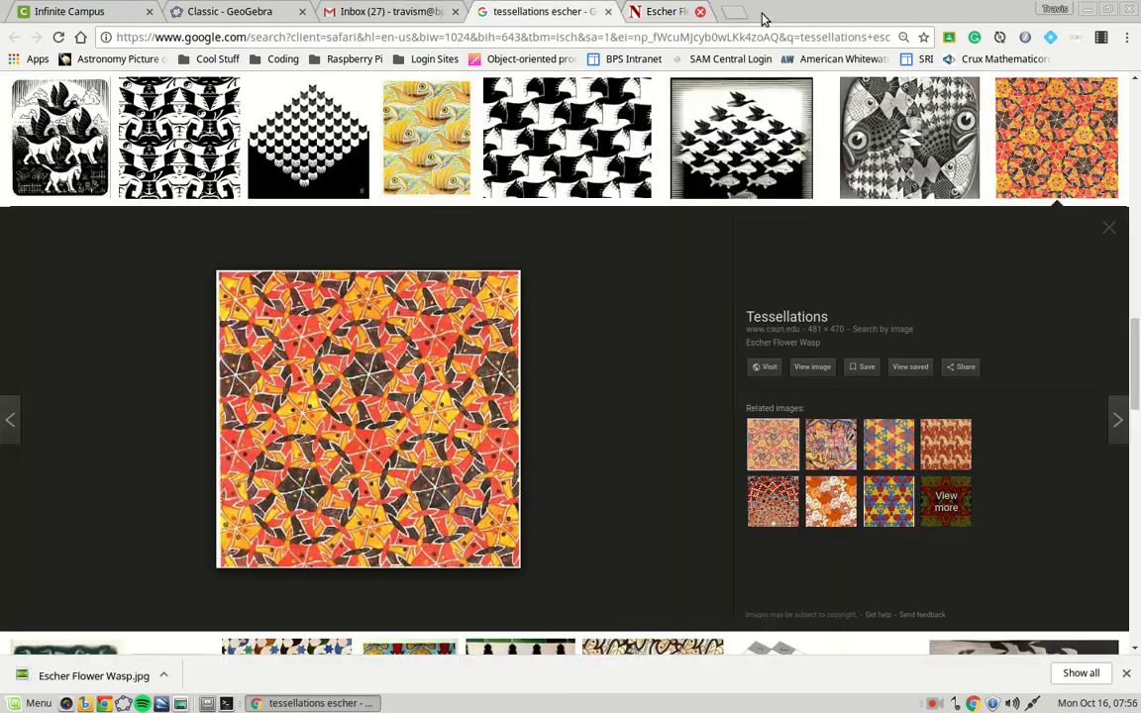
Pan GeoGebra to the first quadrant and place points A (0,0), B (10,0), C (0,10).
{"action": "left_click", "coordinate": [252, 11]}
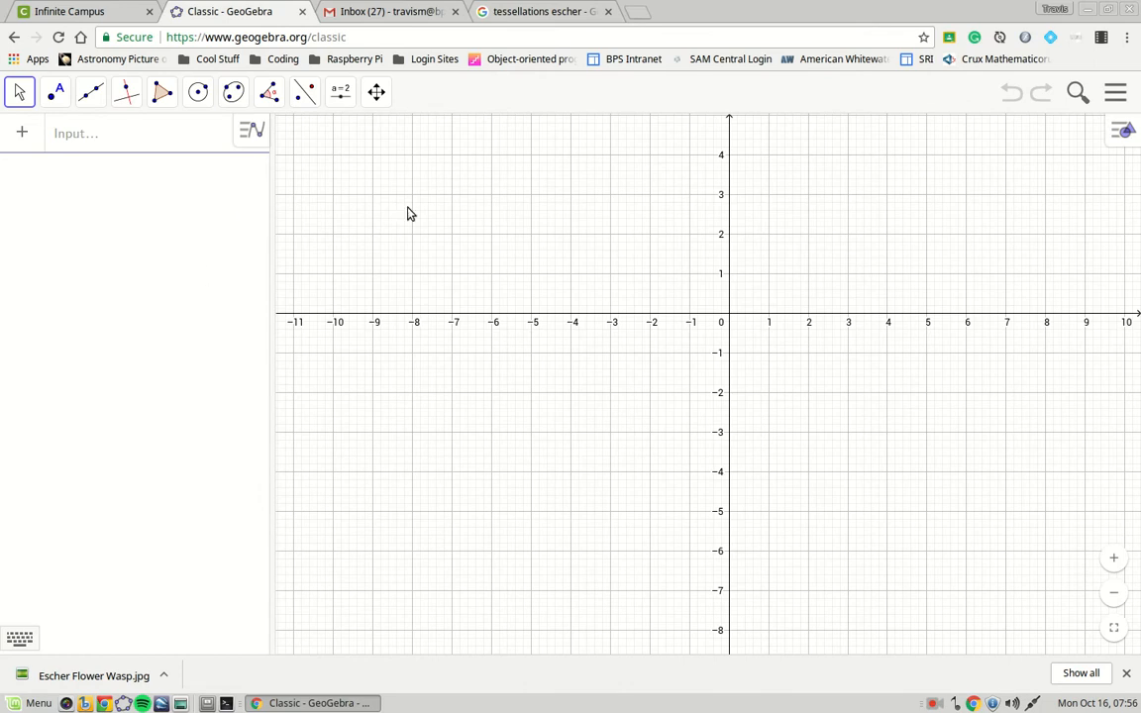
{"action": "left_click_drag", "start_coordinate": [673, 235], "coordinate": [452, 459]}
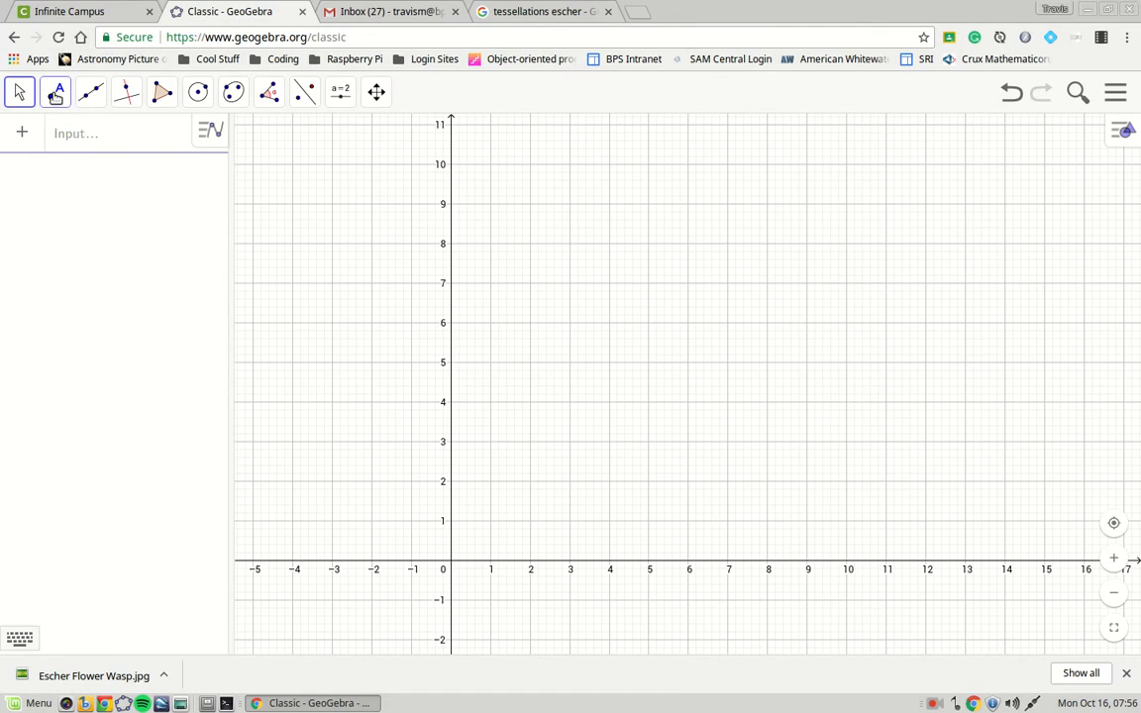
{"action": "left_click", "coordinate": [55, 94]}
{"action": "left_click", "coordinate": [55, 138]}
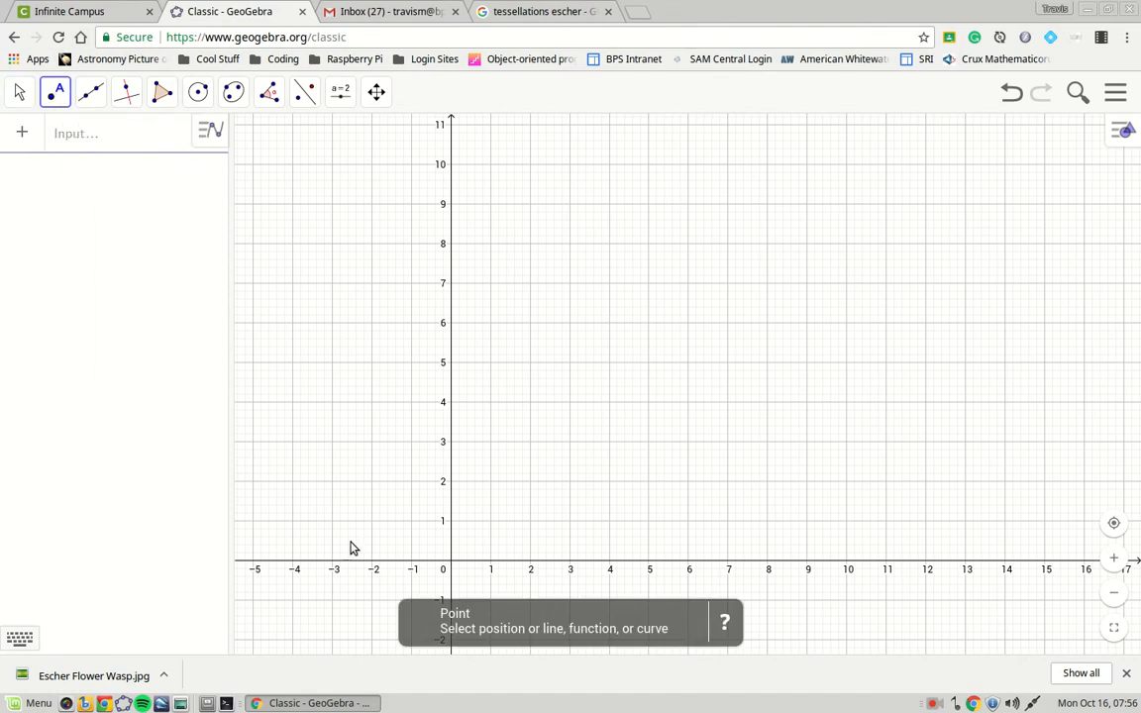
{"action": "left_click", "coordinate": [452, 566]}
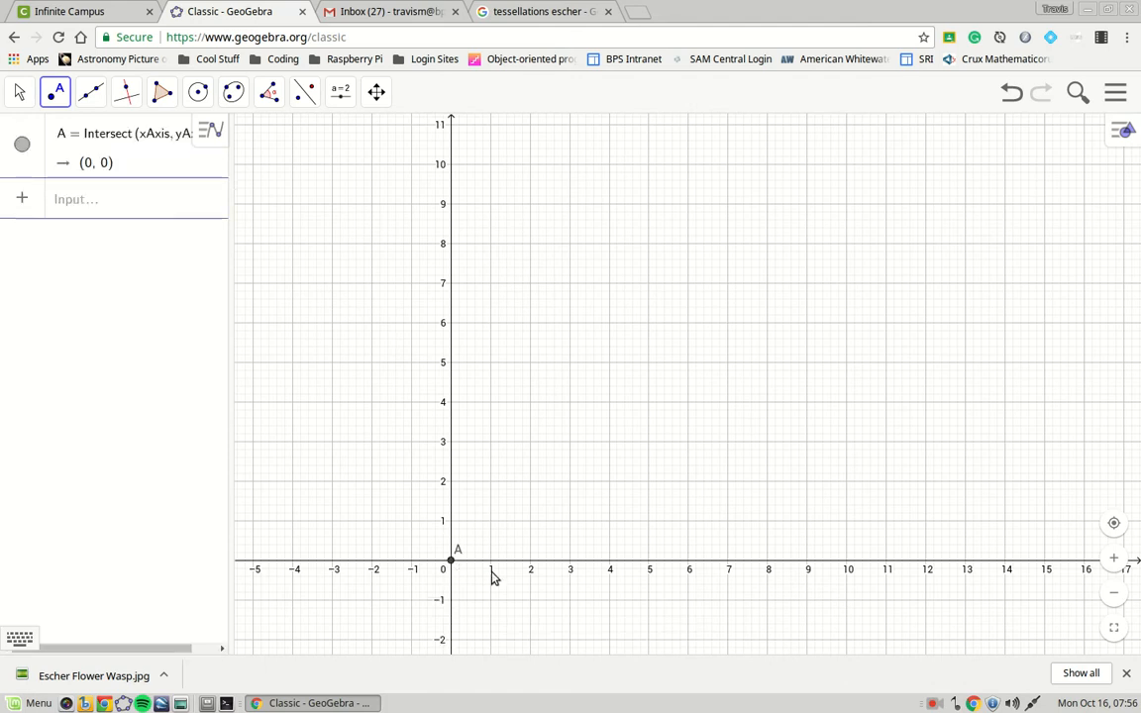
{"action": "left_click", "coordinate": [847, 566]}
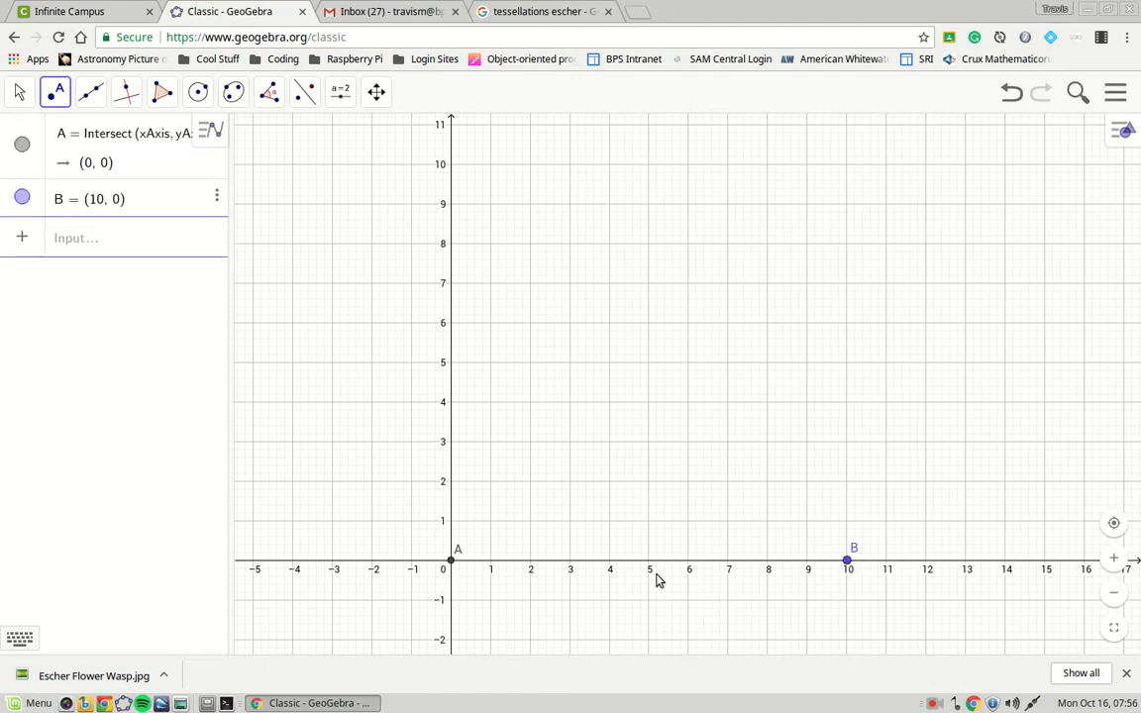
{"action": "left_click", "coordinate": [451, 167]}
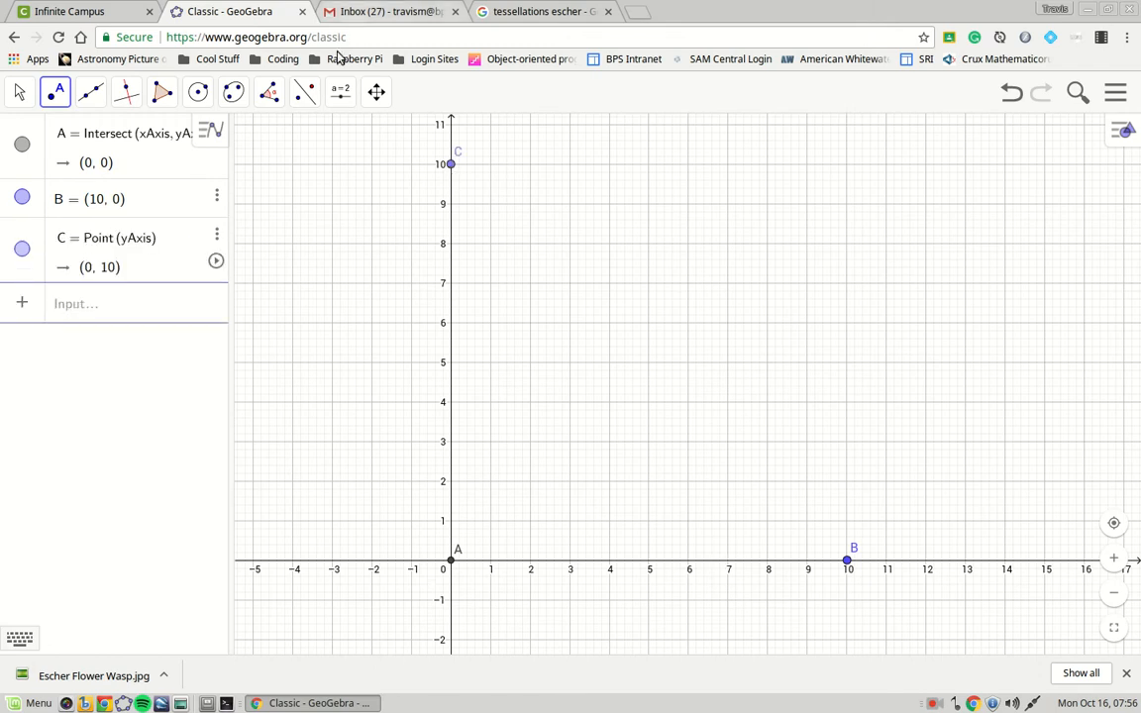
{"action": "left_click", "coordinate": [18, 92]}
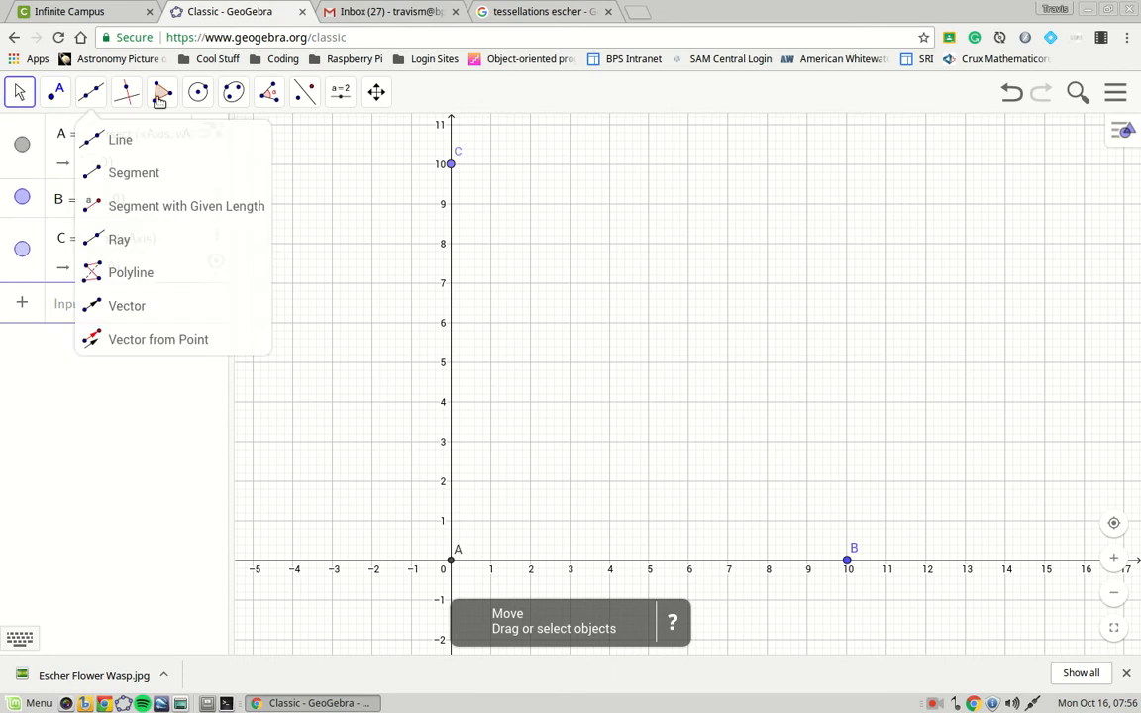
{"action": "mouse_move", "coordinate": [341, 96]}
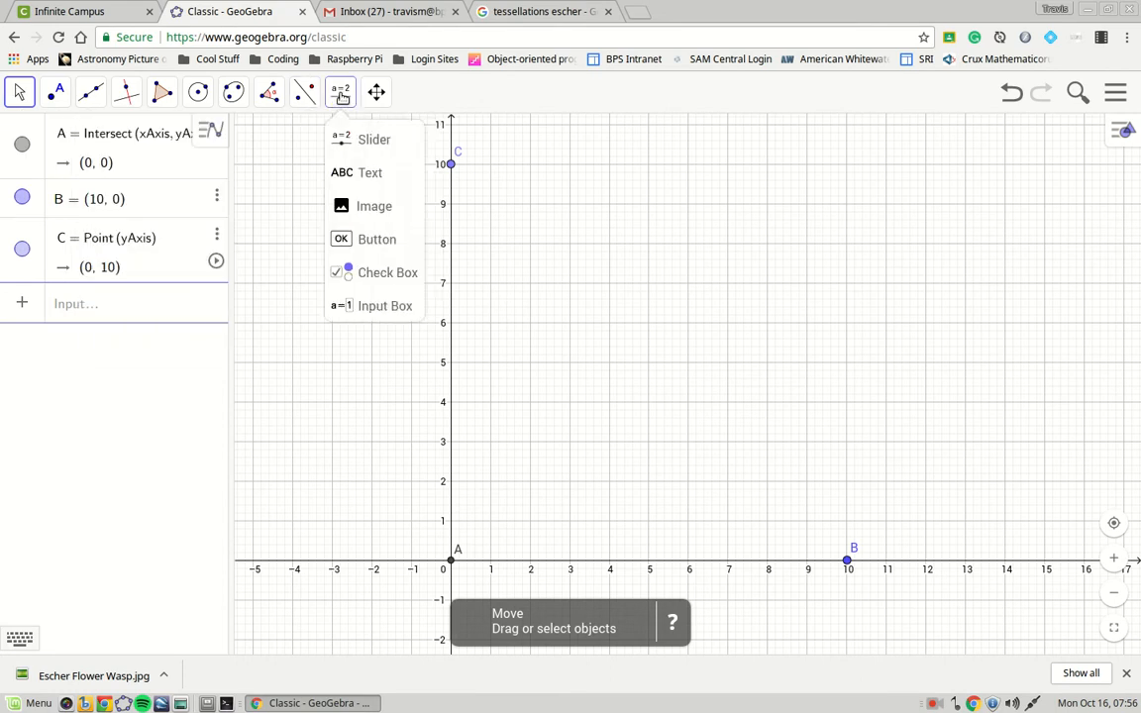
Insert the Escher Flower Wasp.jpg file onto the grid as image pic1.
{"action": "left_click", "coordinate": [384, 212]}
{"action": "left_click", "coordinate": [557, 307]}
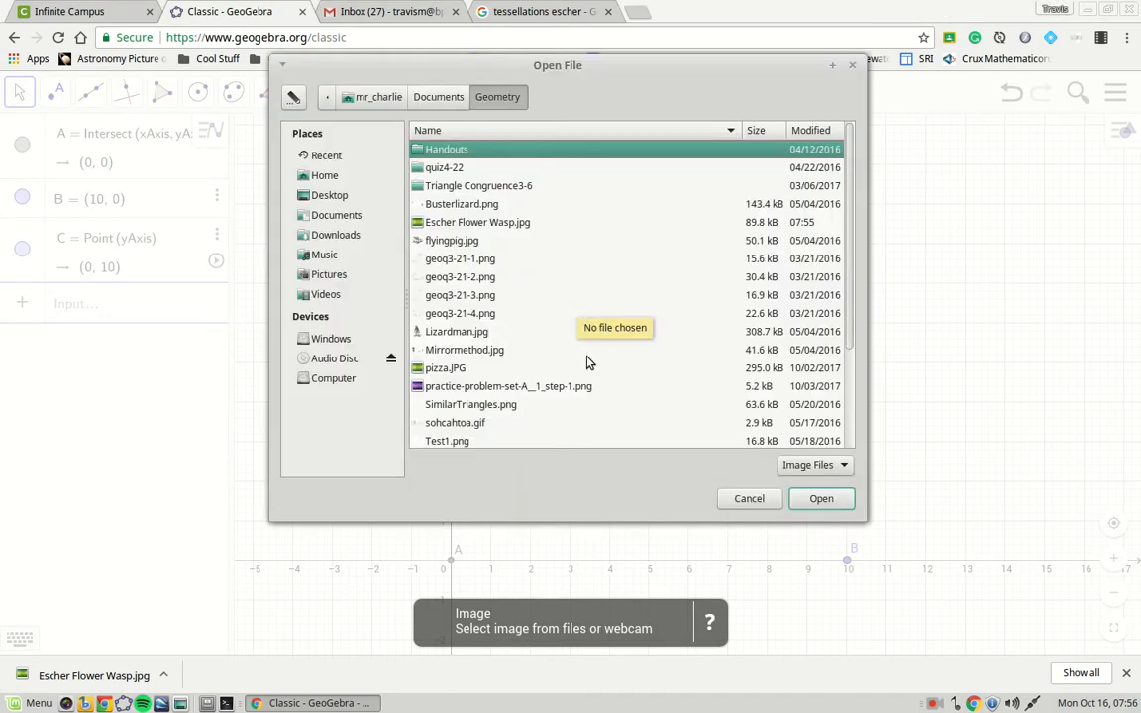
{"action": "left_click", "coordinate": [466, 222]}
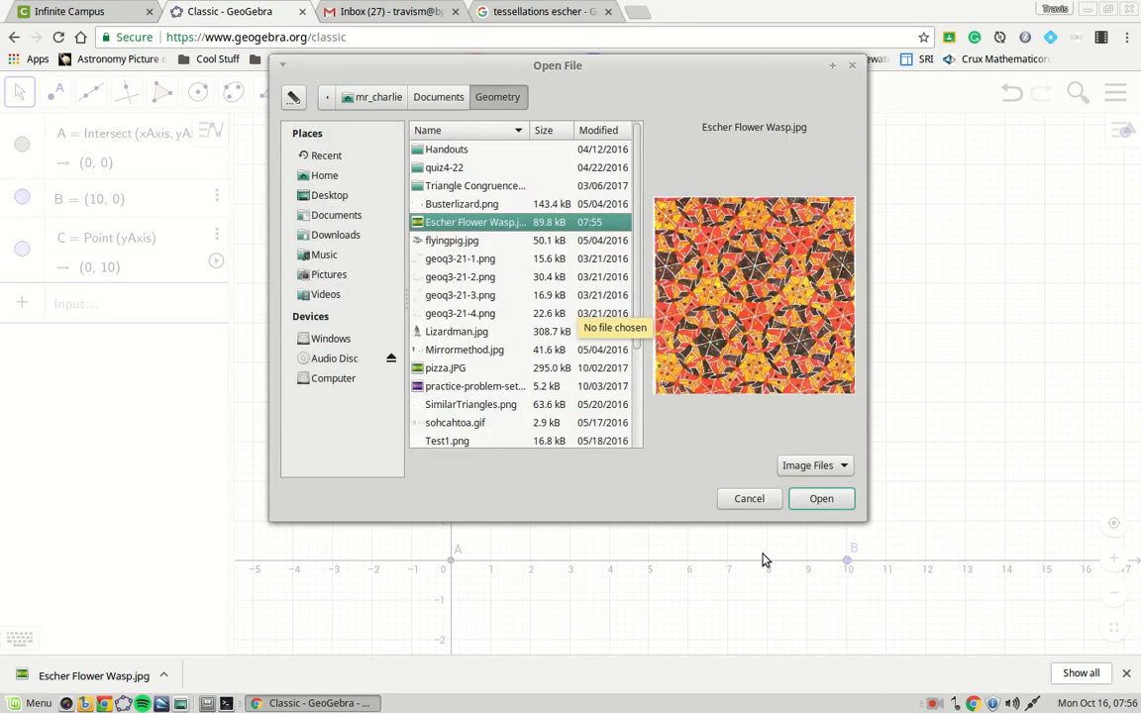
{"action": "left_click", "coordinate": [802, 501]}
{"action": "left_click", "coordinate": [646, 459]}
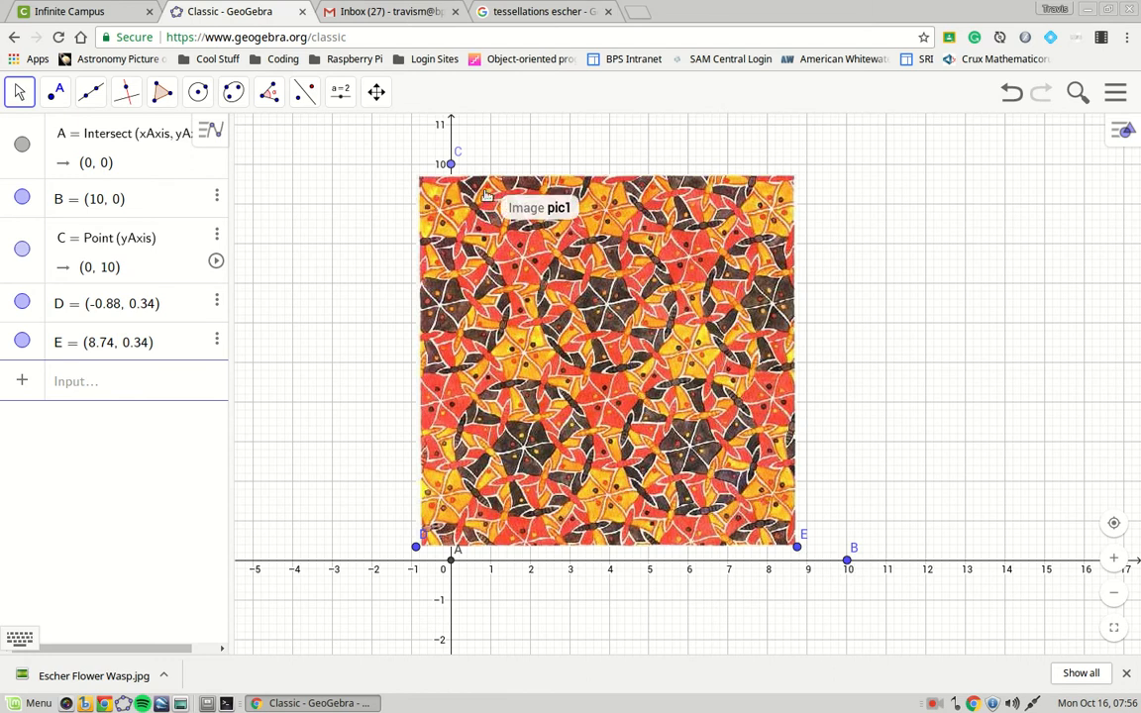
In pic1's properties, set Corner 1 to A and Corner 2 to B.
{"action": "right_click", "coordinate": [602, 347]}
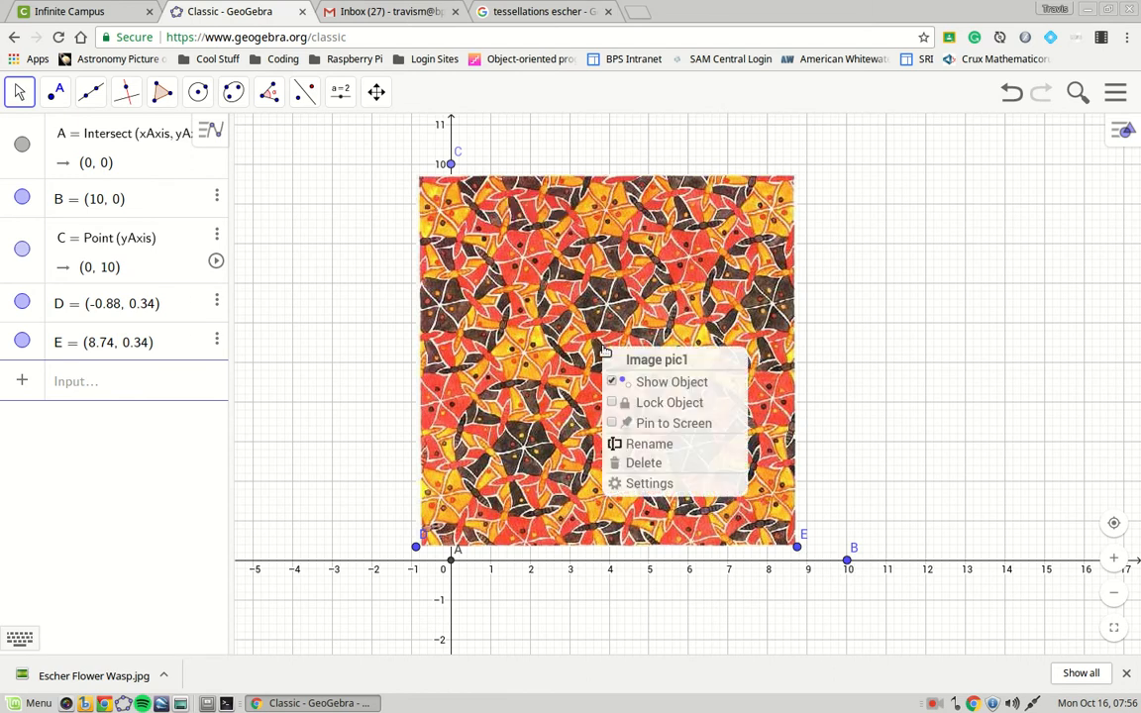
{"action": "left_click", "coordinate": [674, 484]}
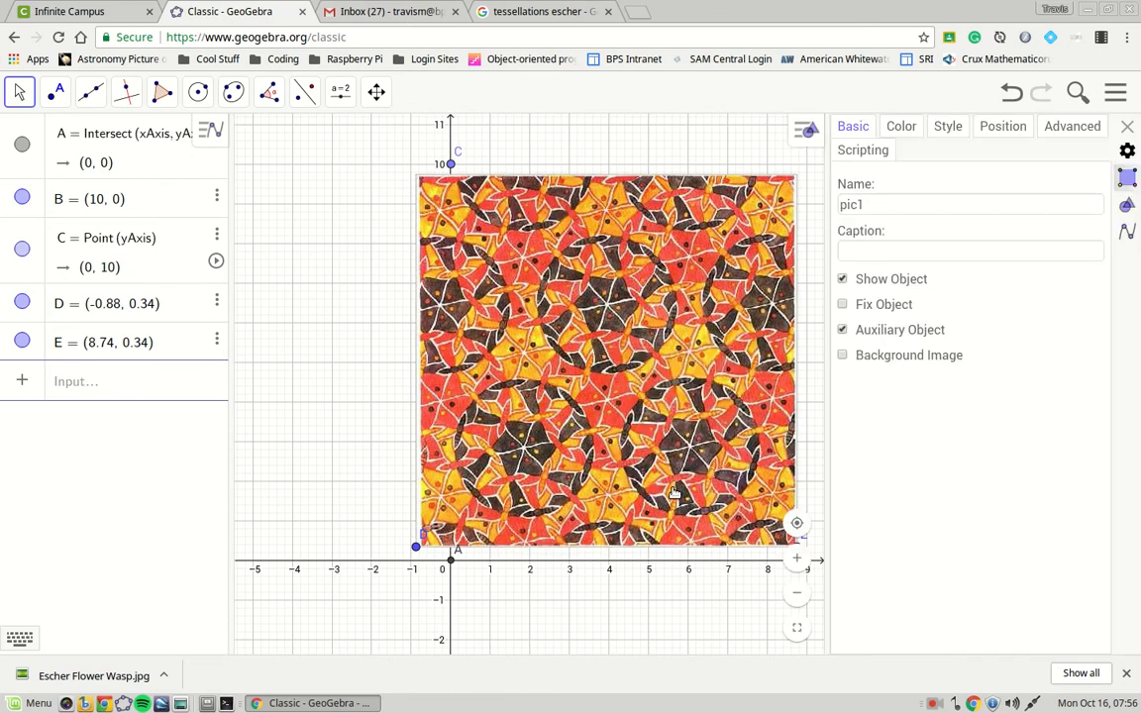
{"action": "left_click", "coordinate": [991, 131]}
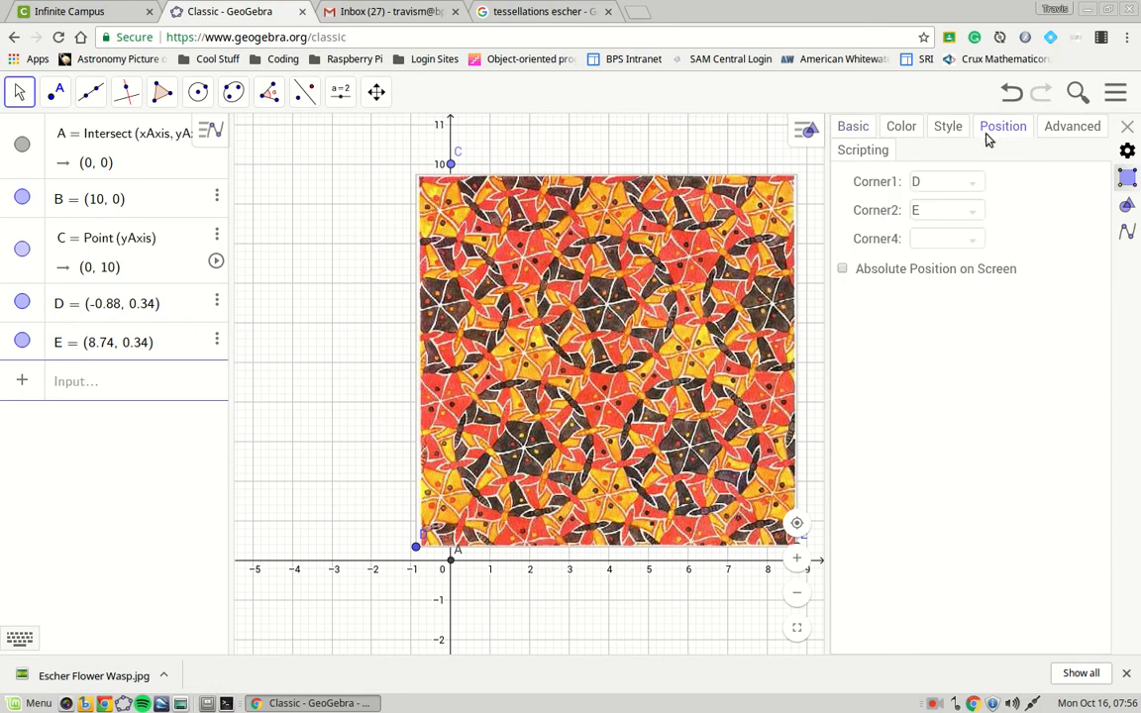
{"action": "left_click", "coordinate": [932, 181]}
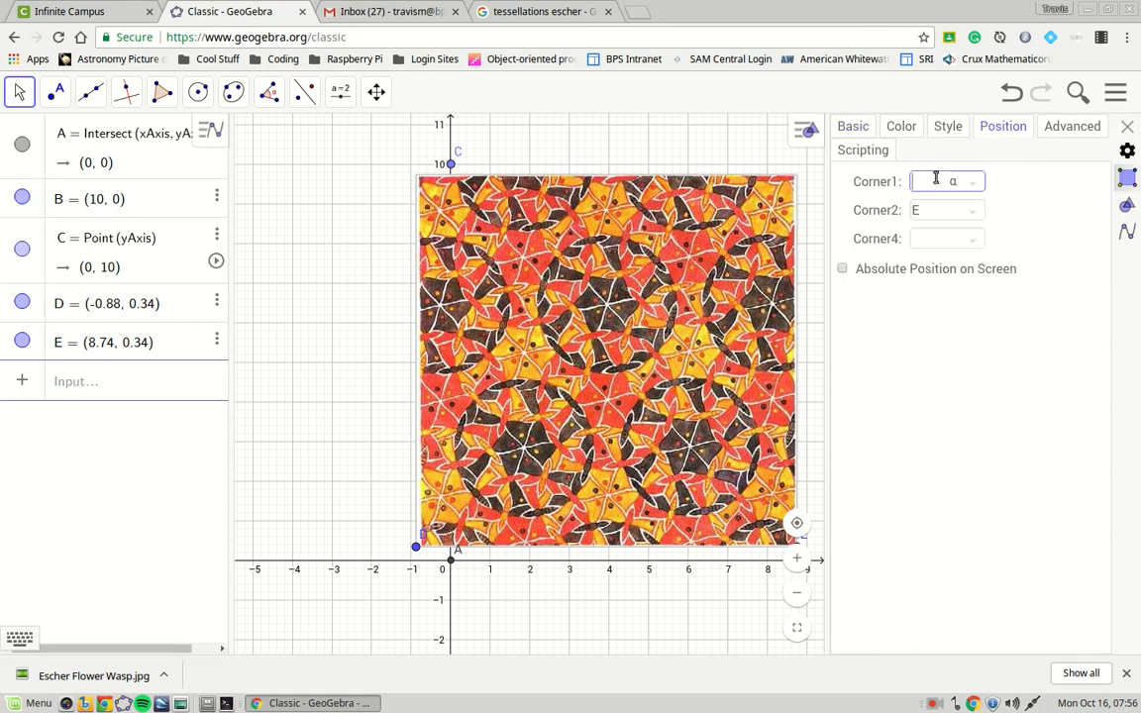
{"action": "type", "text": "A"}
{"action": "left_click", "coordinate": [942, 211]}
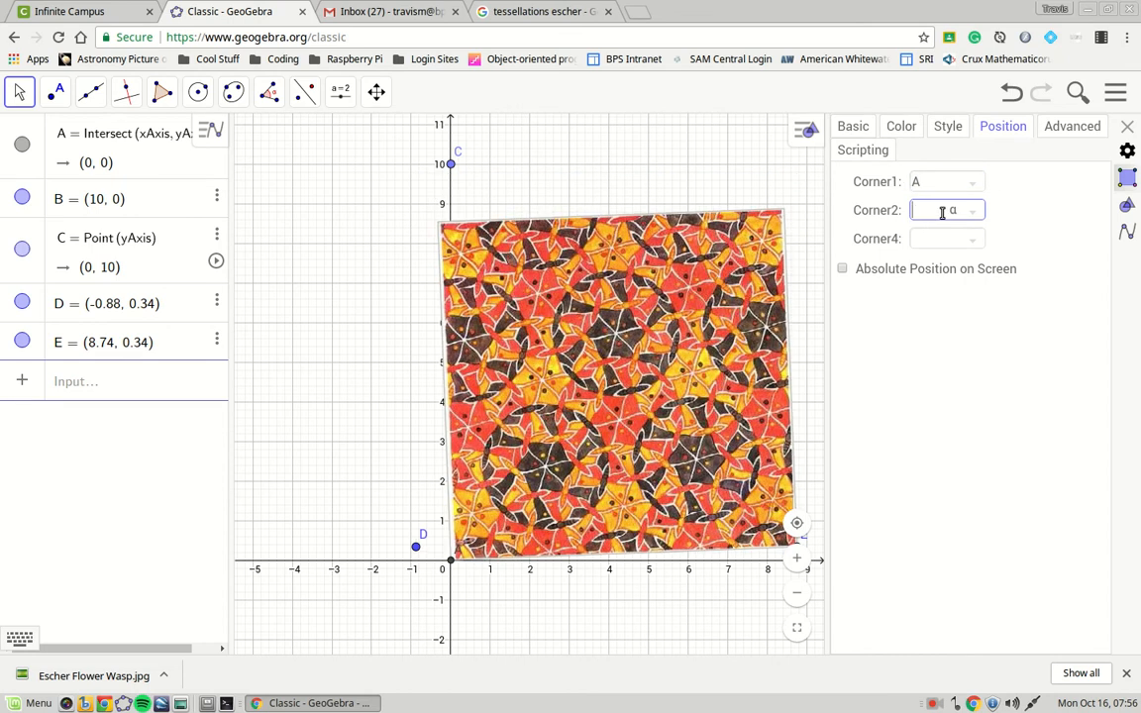
{"action": "left_click", "coordinate": [938, 238]}
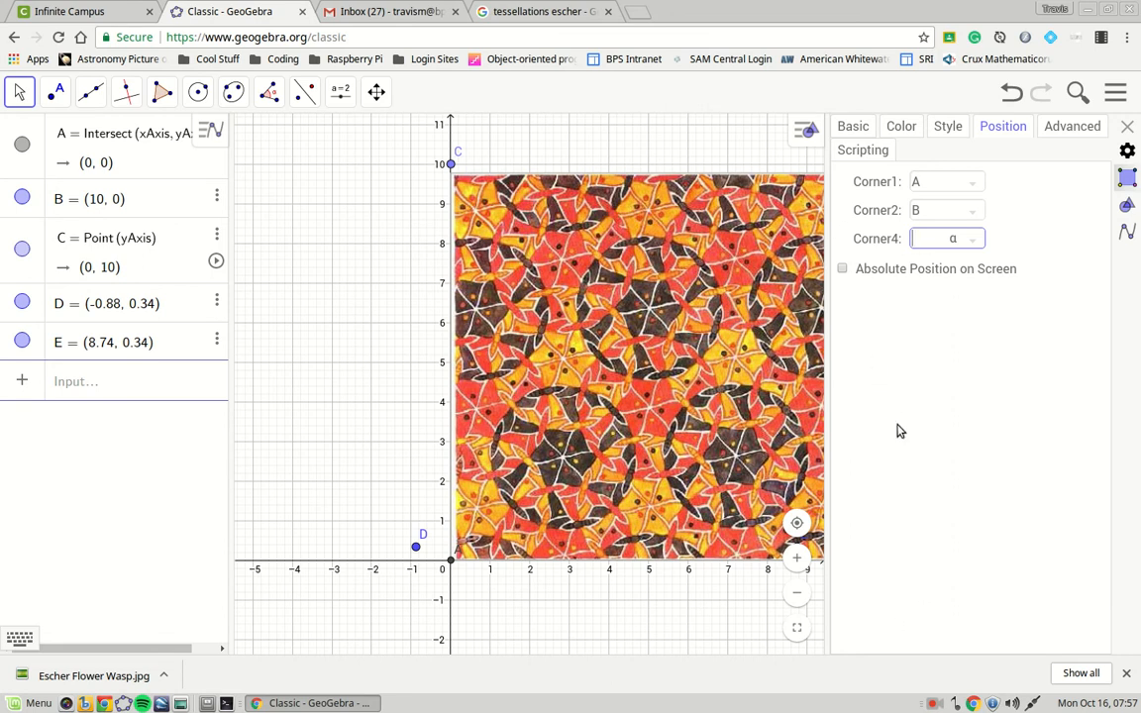
Toggle Absolute Position on Screen on and off, recheck Corner 2, and close the properties.
{"action": "left_click", "coordinate": [842, 268]}
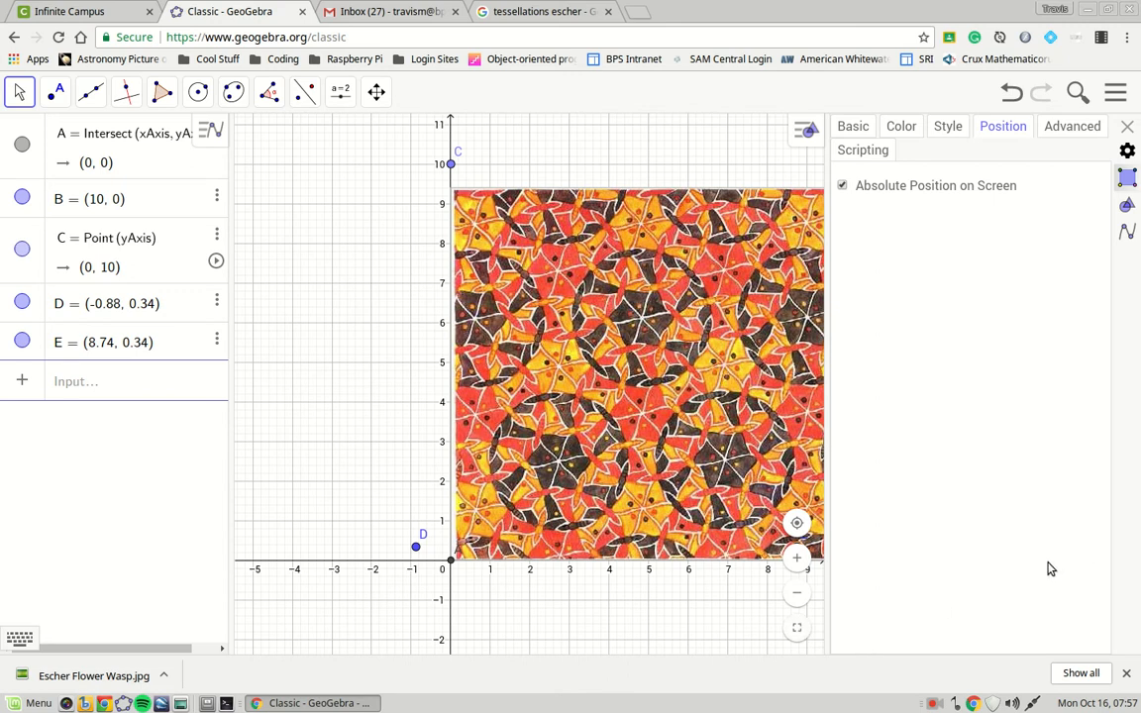
{"action": "left_click", "coordinate": [842, 185]}
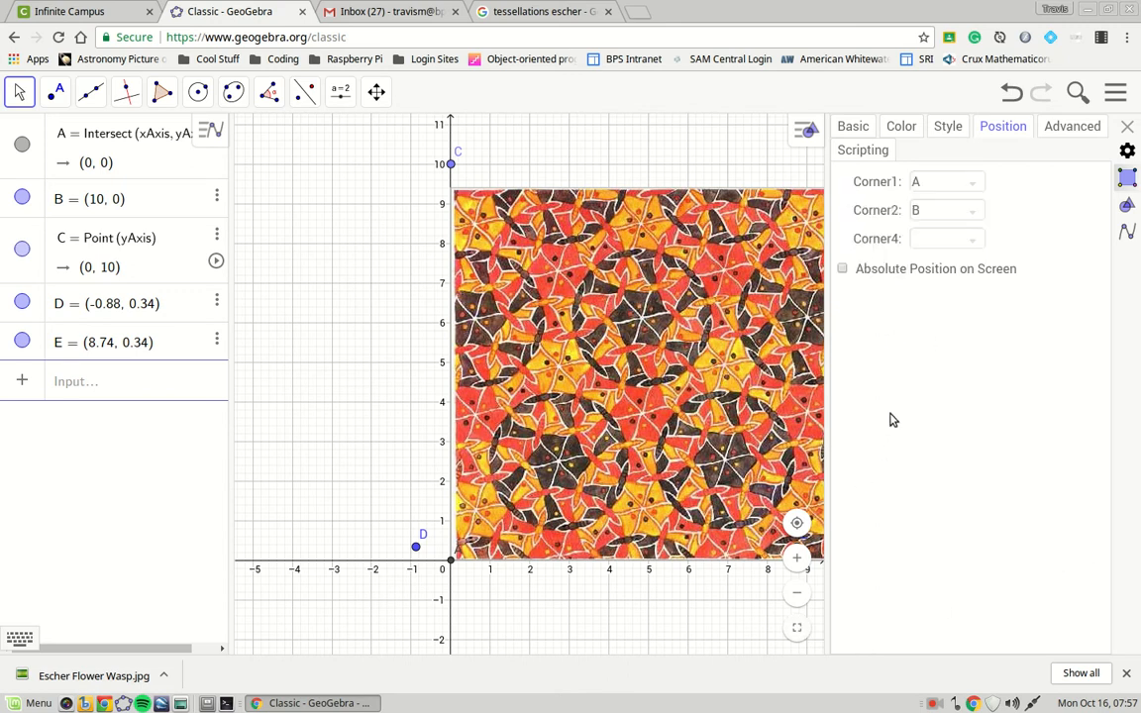
{"action": "left_click", "coordinate": [843, 269]}
{"action": "left_click", "coordinate": [842, 186]}
{"action": "left_click", "coordinate": [951, 210]}
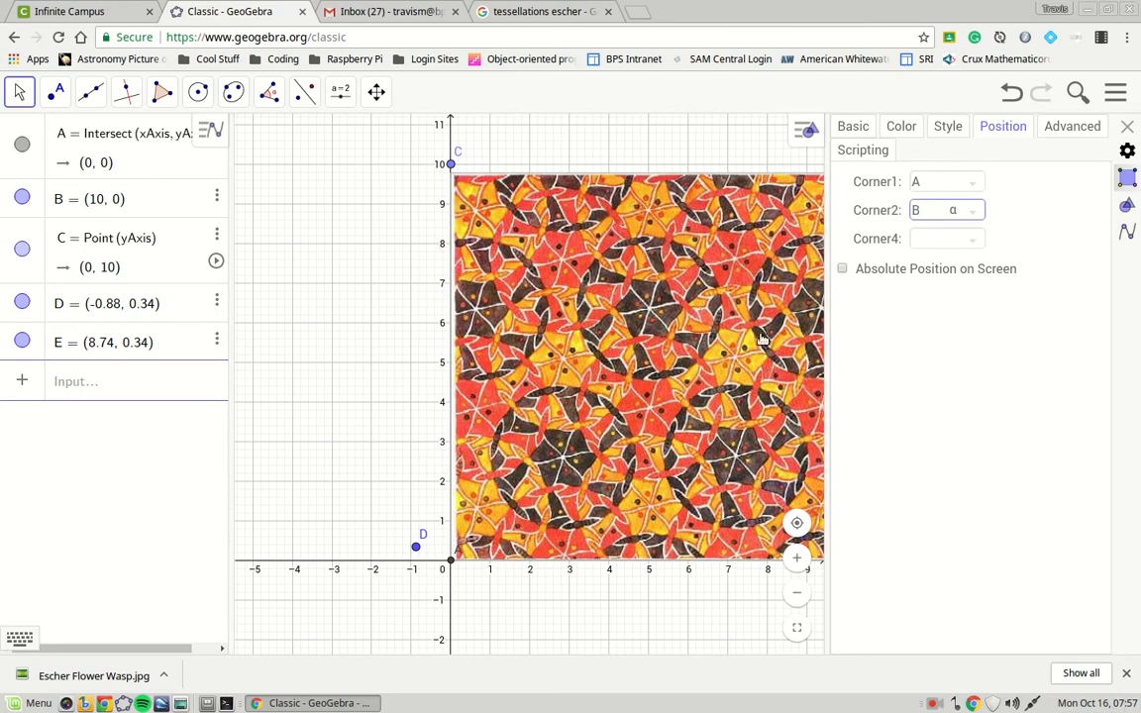
{"action": "left_click", "coordinate": [1127, 126]}
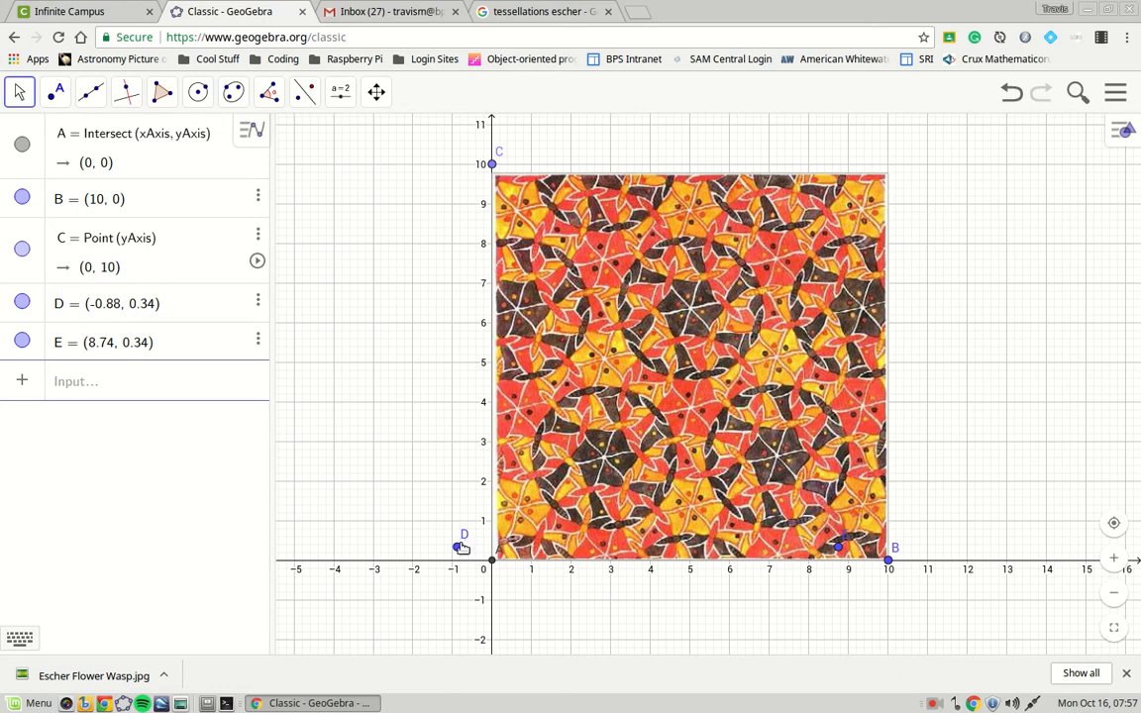
Delete points D and E from the Algebra view and zoom in.
{"action": "left_click", "coordinate": [258, 302]}
{"action": "left_click", "coordinate": [281, 334]}
{"action": "left_click", "coordinate": [259, 302]}
{"action": "left_click", "coordinate": [280, 336]}
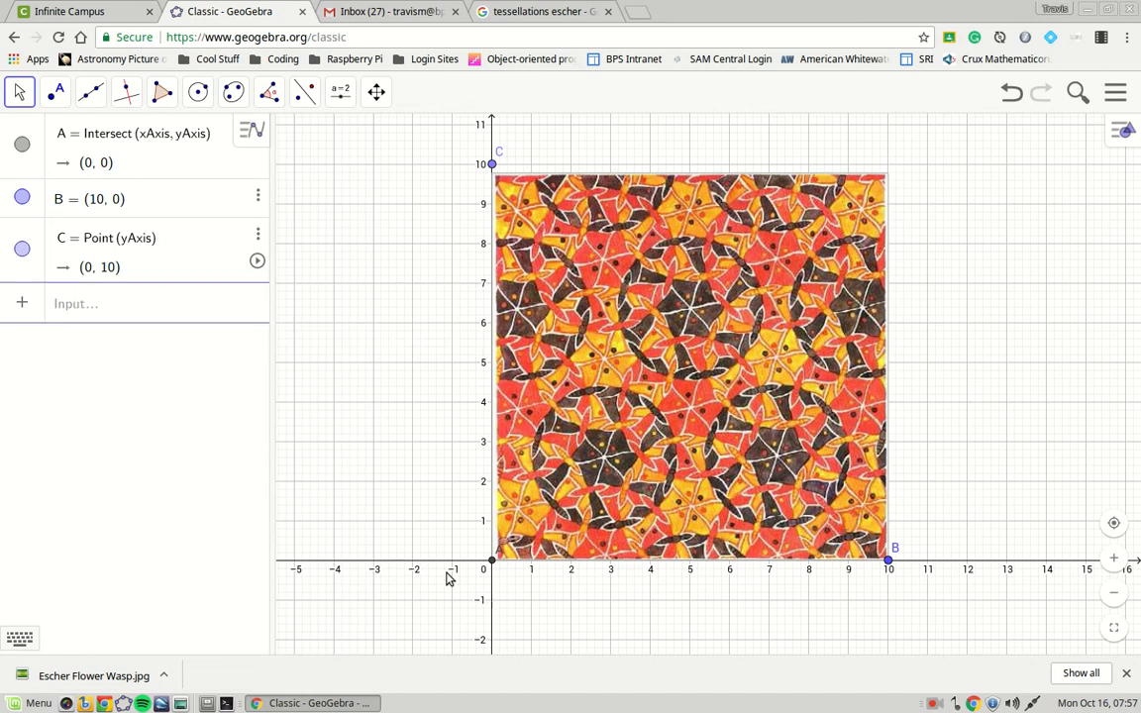
{"action": "scroll", "coordinate": [665, 473], "scroll_direction": "up", "scroll_amount": 10}
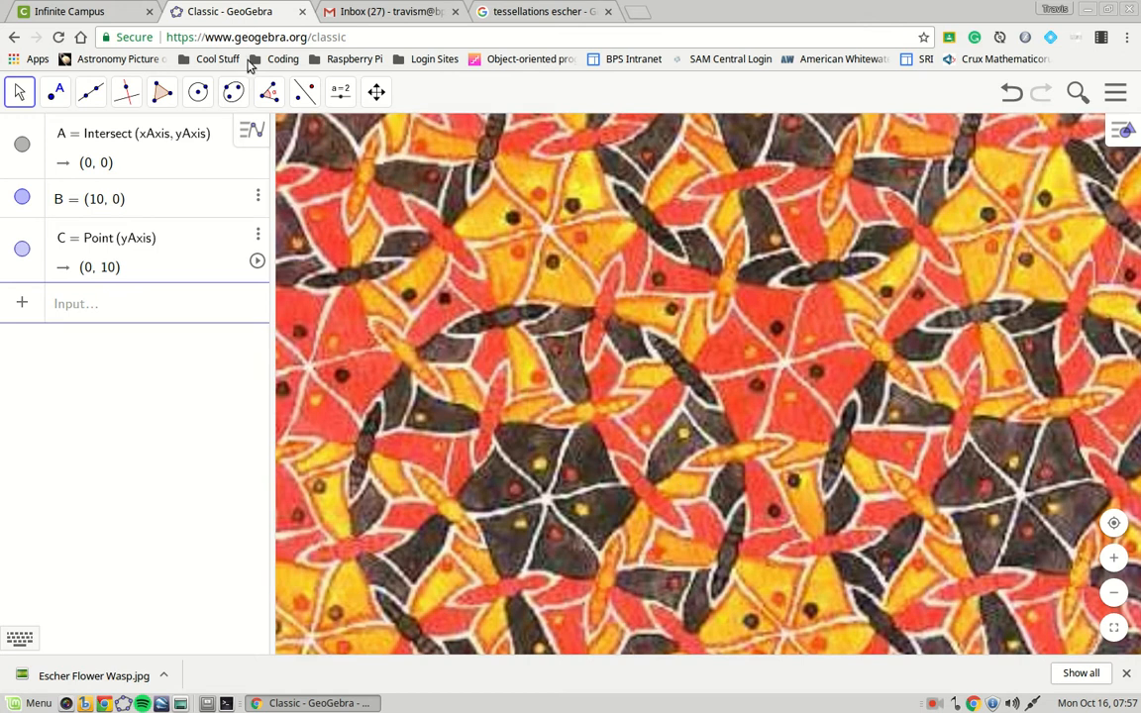
Draw the first circle c by centre and point on the Escher image.
{"action": "left_click", "coordinate": [199, 96]}
{"action": "left_click", "coordinate": [183, 139]}
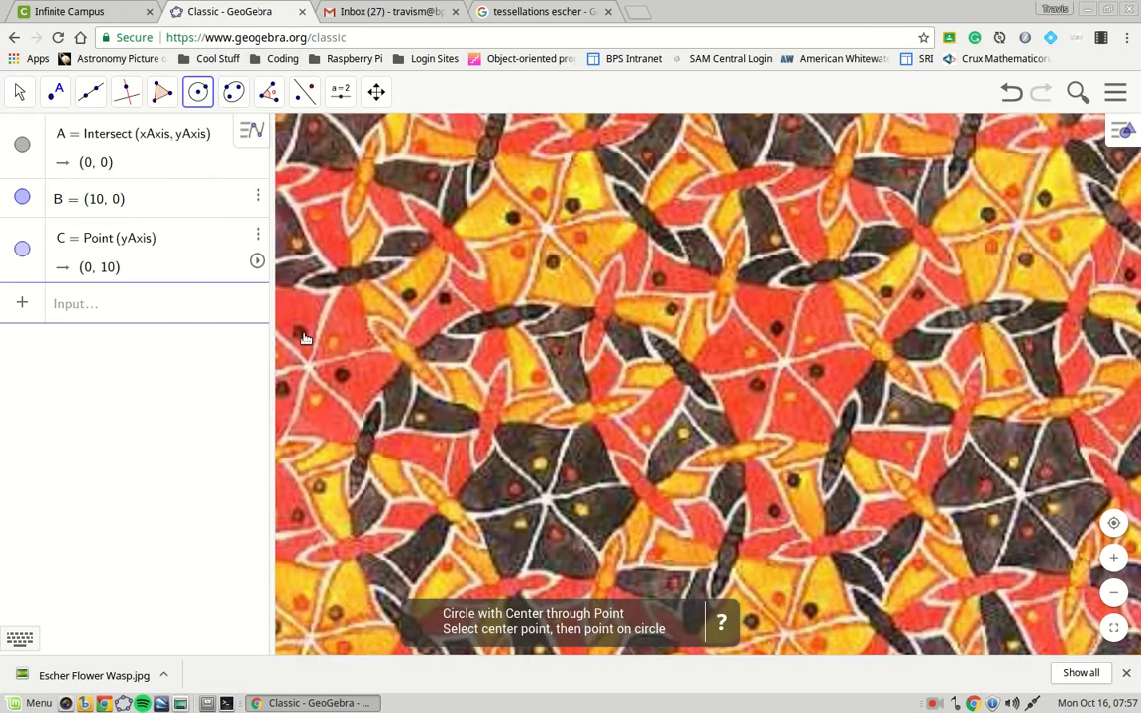
{"action": "left_click", "coordinate": [549, 502]}
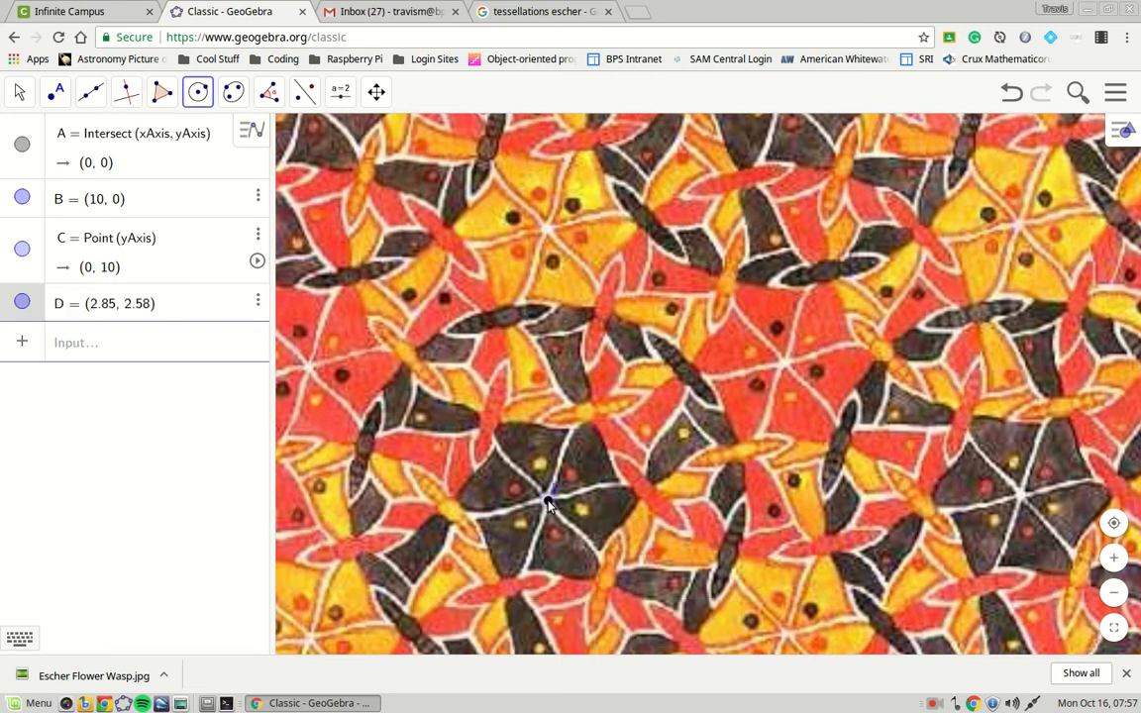
{"action": "left_click", "coordinate": [653, 336]}
Draw circle d above and circle e to the right, overlapping the first circle.
{"action": "left_click", "coordinate": [20, 91]}
{"action": "mouse_move", "coordinate": [132, 89]}
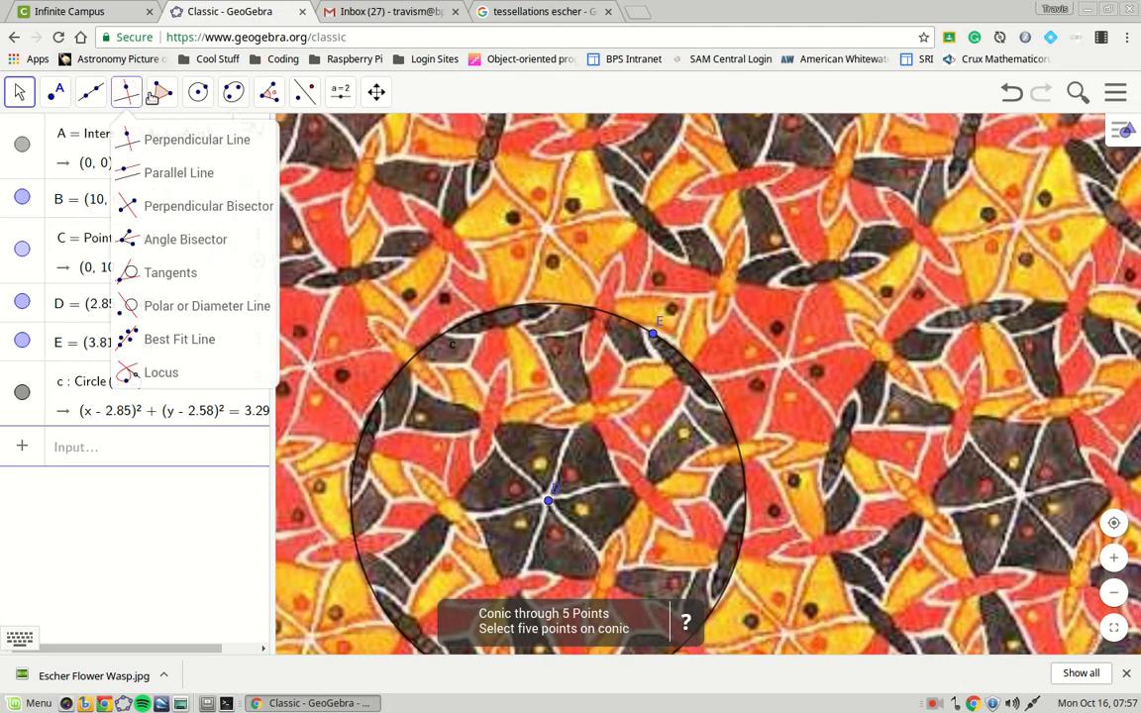
{"action": "mouse_move", "coordinate": [197, 91]}
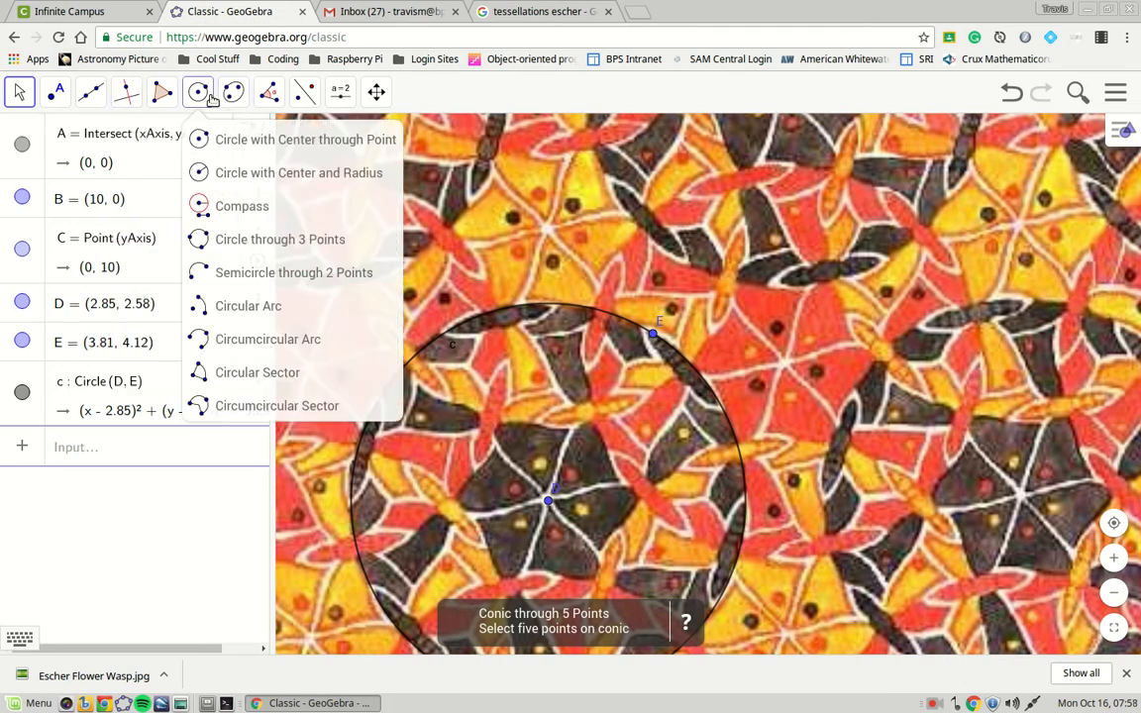
{"action": "left_click", "coordinate": [201, 145]}
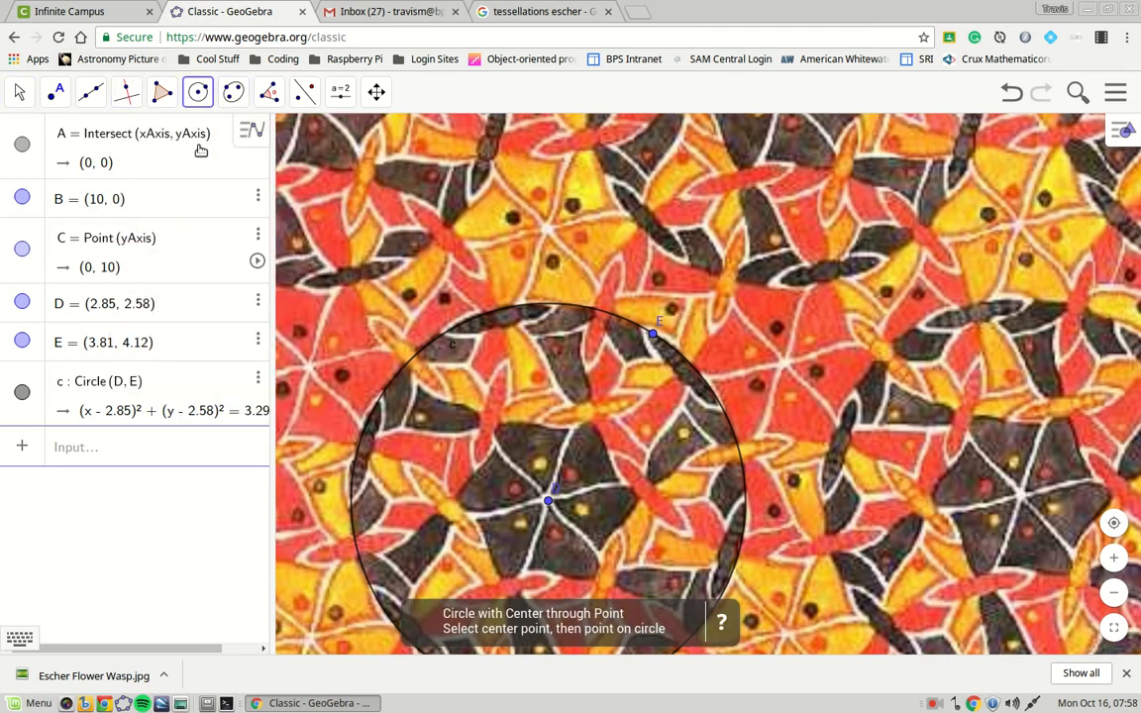
{"action": "left_click", "coordinate": [546, 232]}
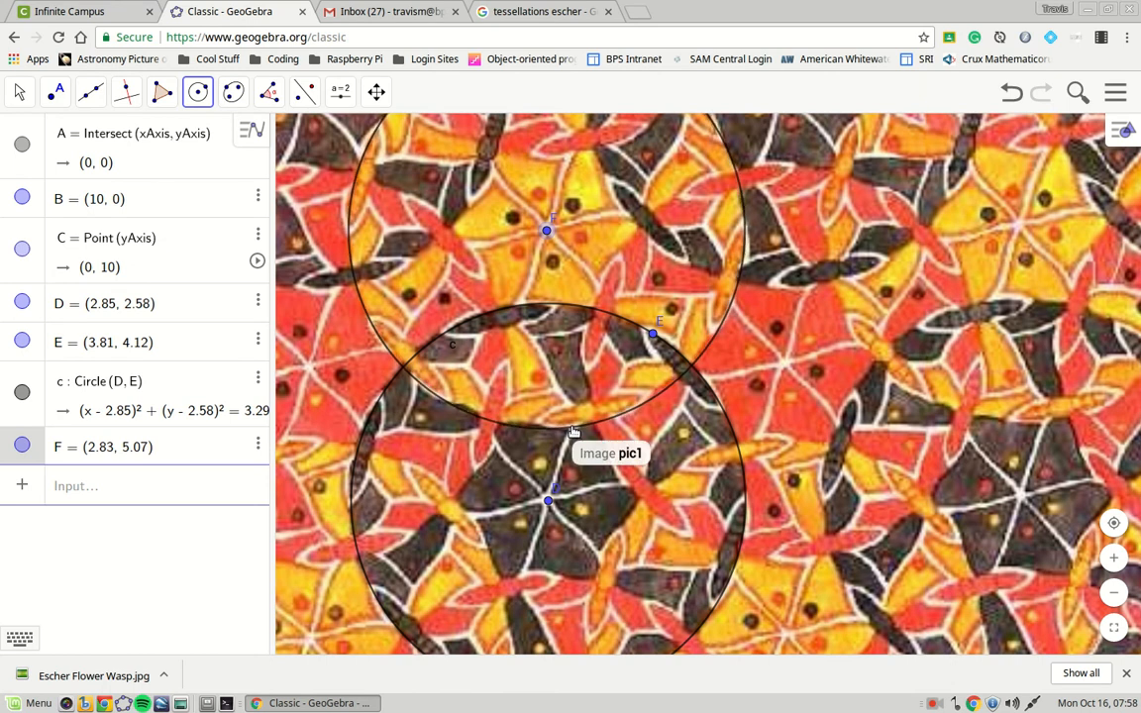
{"action": "left_click", "coordinate": [572, 428]}
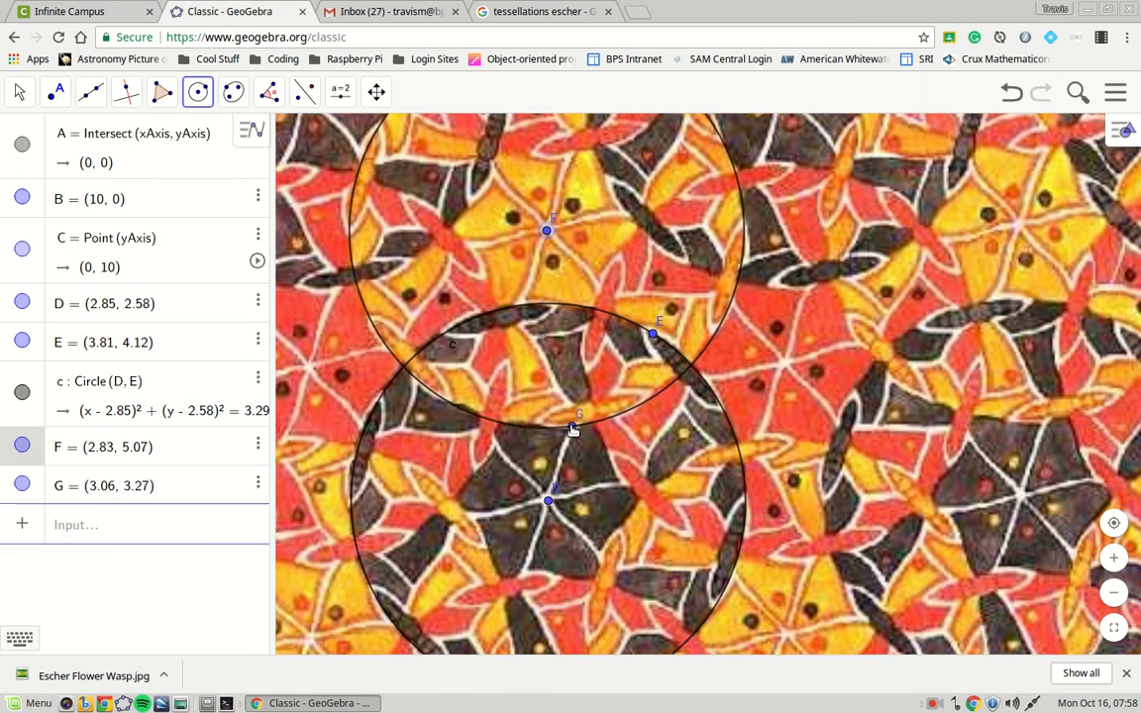
{"action": "left_click", "coordinate": [784, 366]}
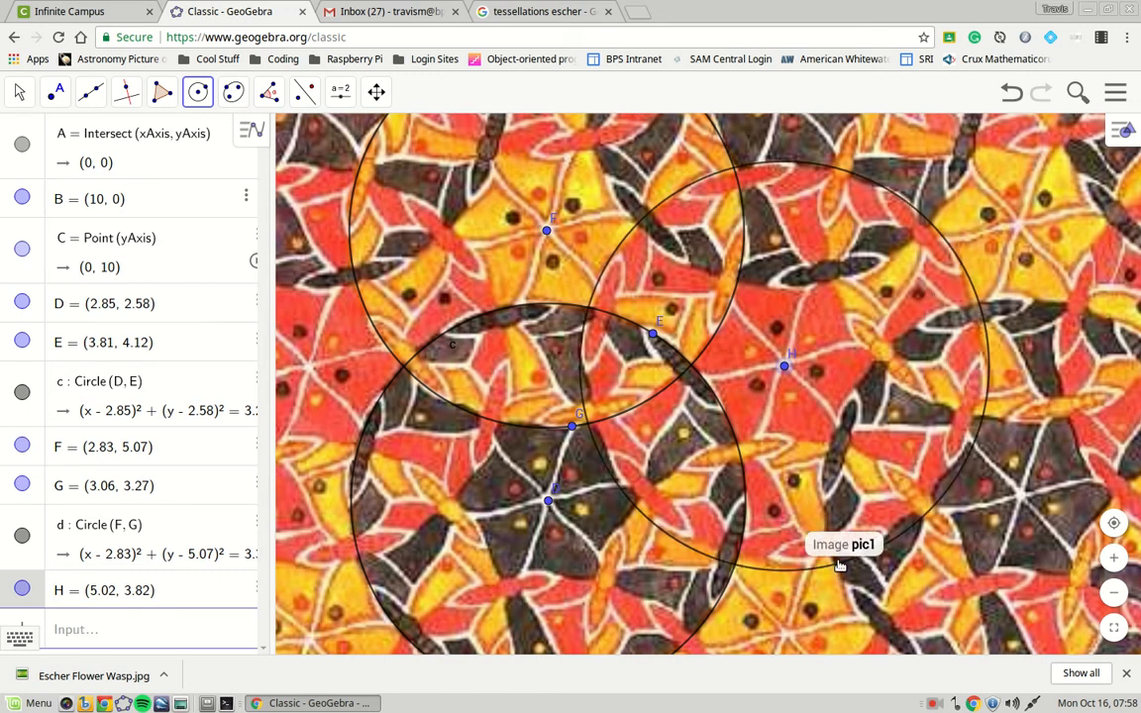
{"action": "left_click", "coordinate": [838, 564]}
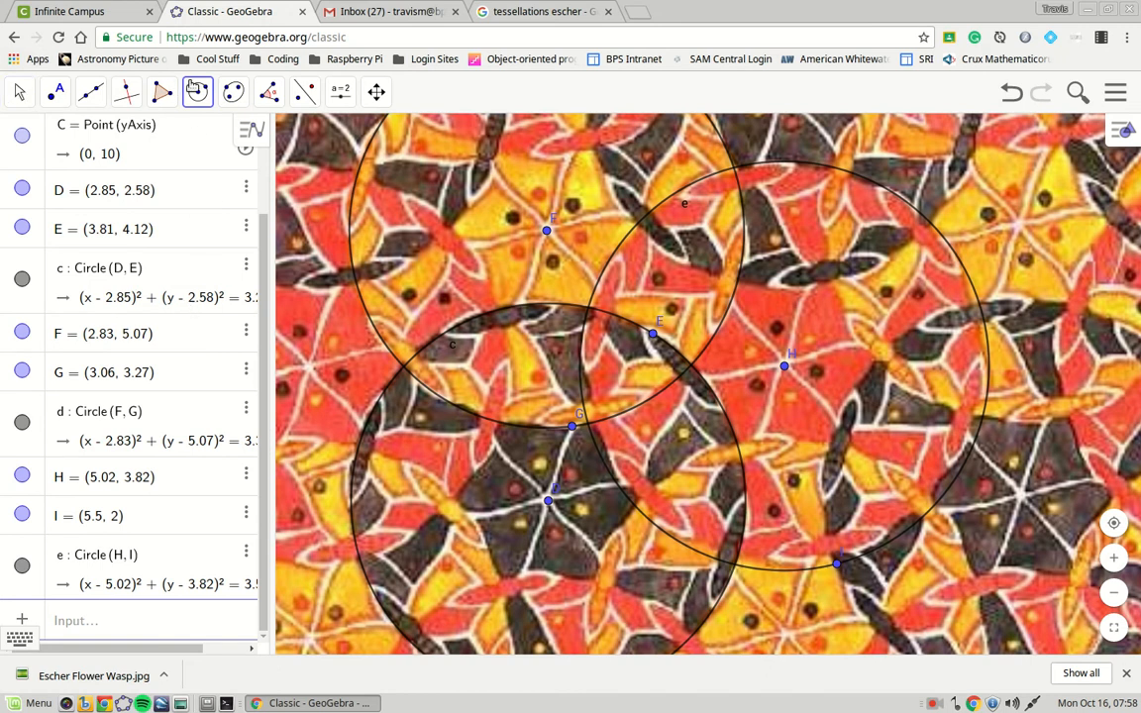
{"action": "left_click", "coordinate": [14, 89]}
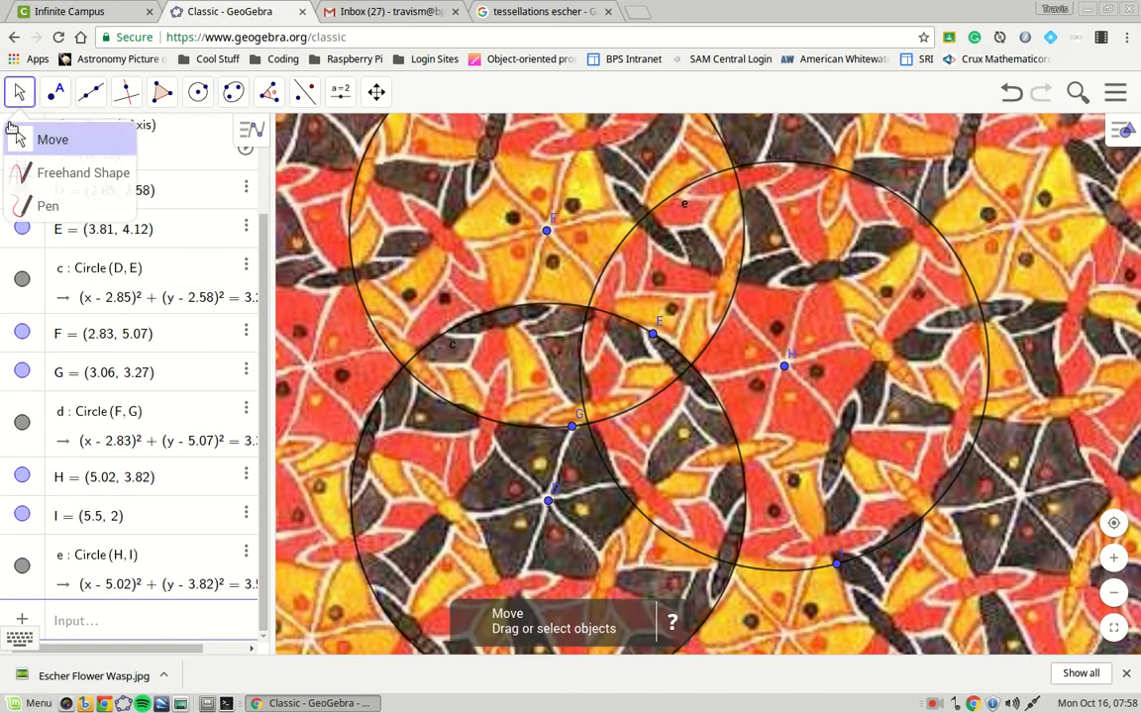
{"action": "left_click", "coordinate": [20, 85]}
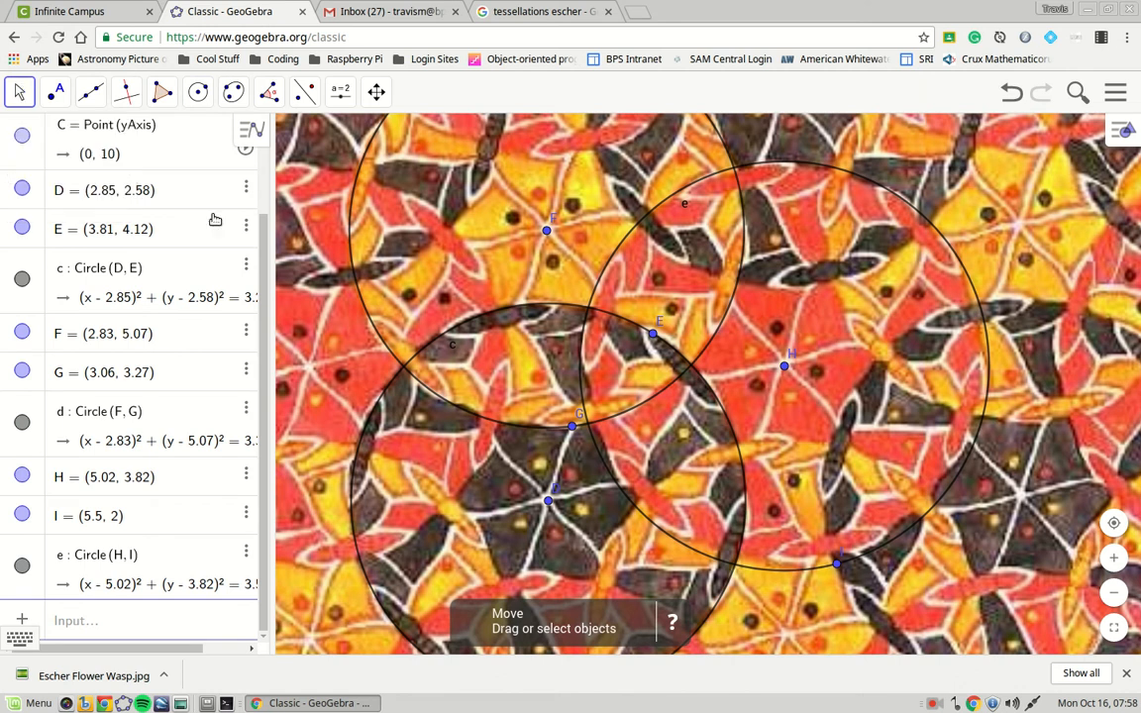
Try Honeycomb, Hatching and Cross-hatching fills on circle d, settling on Weaving.
{"action": "right_click", "coordinate": [185, 415]}
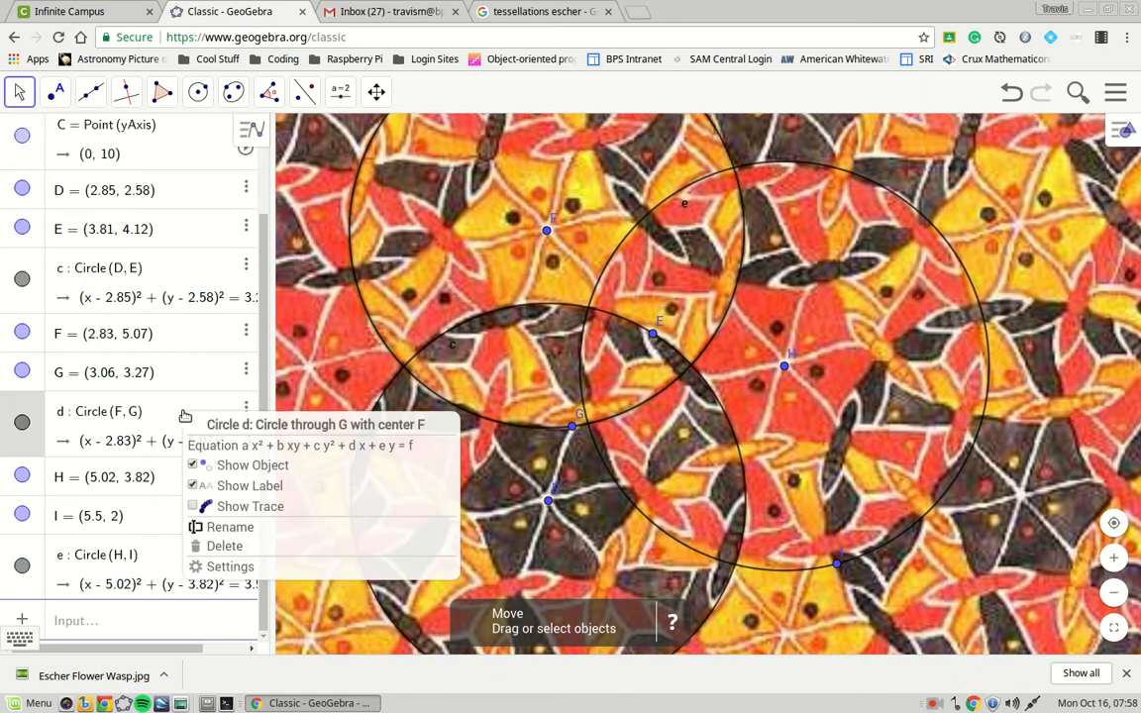
{"action": "left_click", "coordinate": [273, 568]}
{"action": "left_click", "coordinate": [951, 127]}
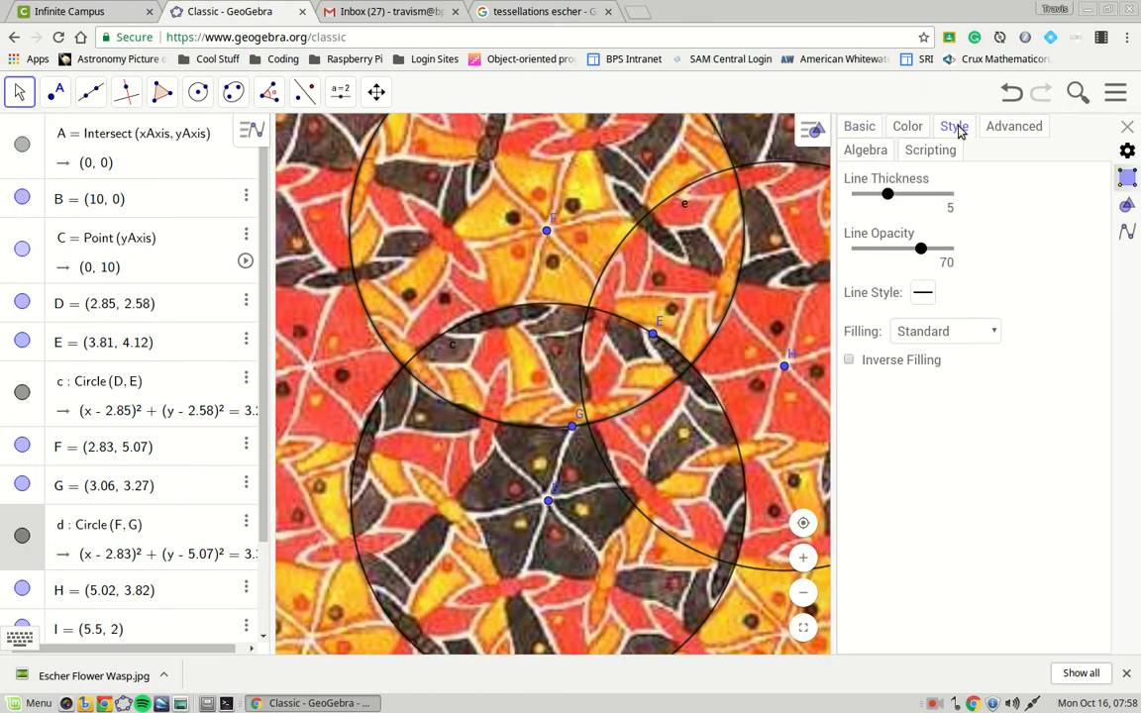
{"action": "left_click", "coordinate": [965, 334]}
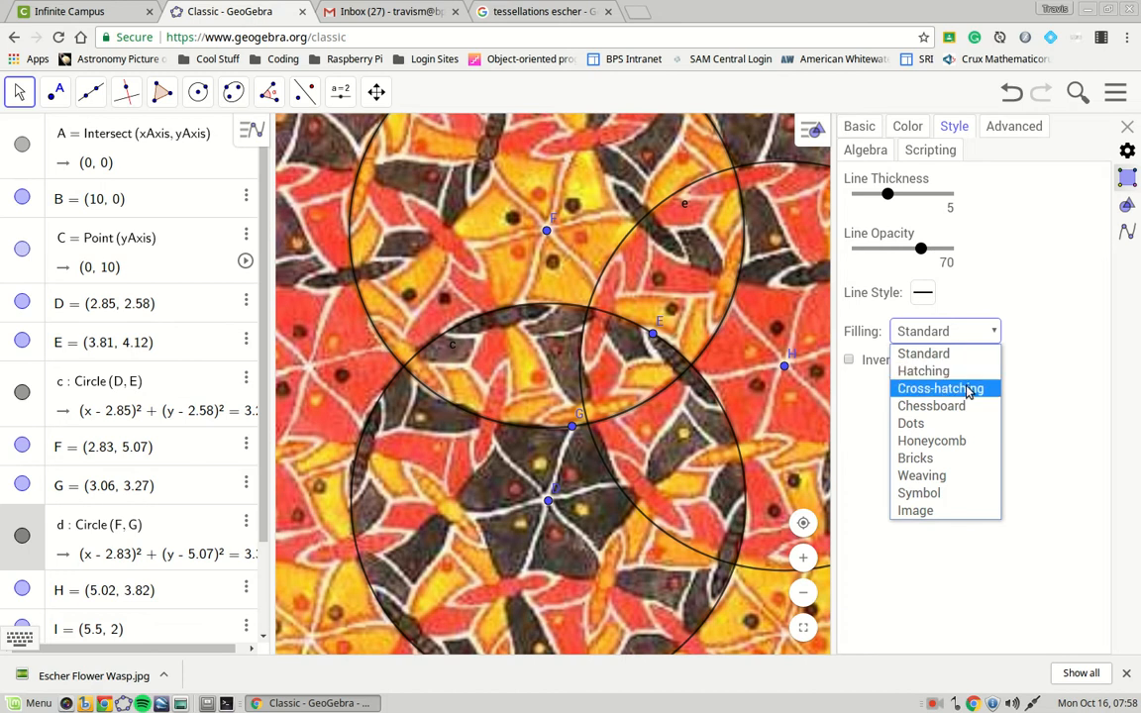
{"action": "left_click", "coordinate": [969, 447]}
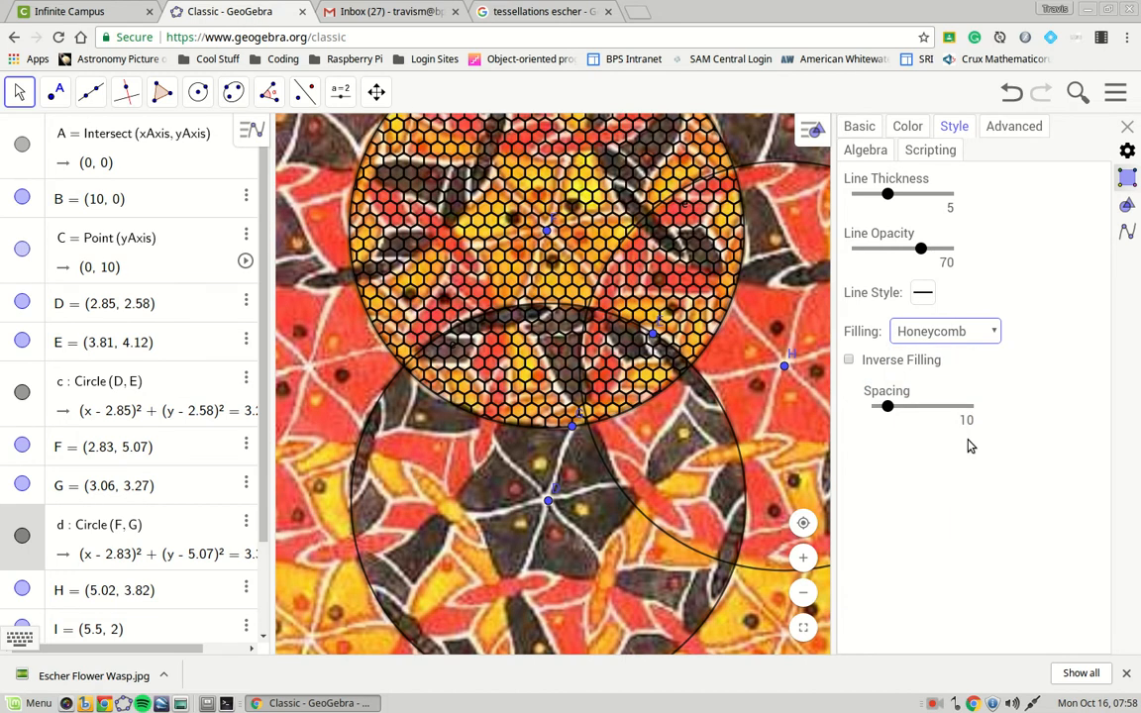
{"action": "left_click", "coordinate": [953, 331]}
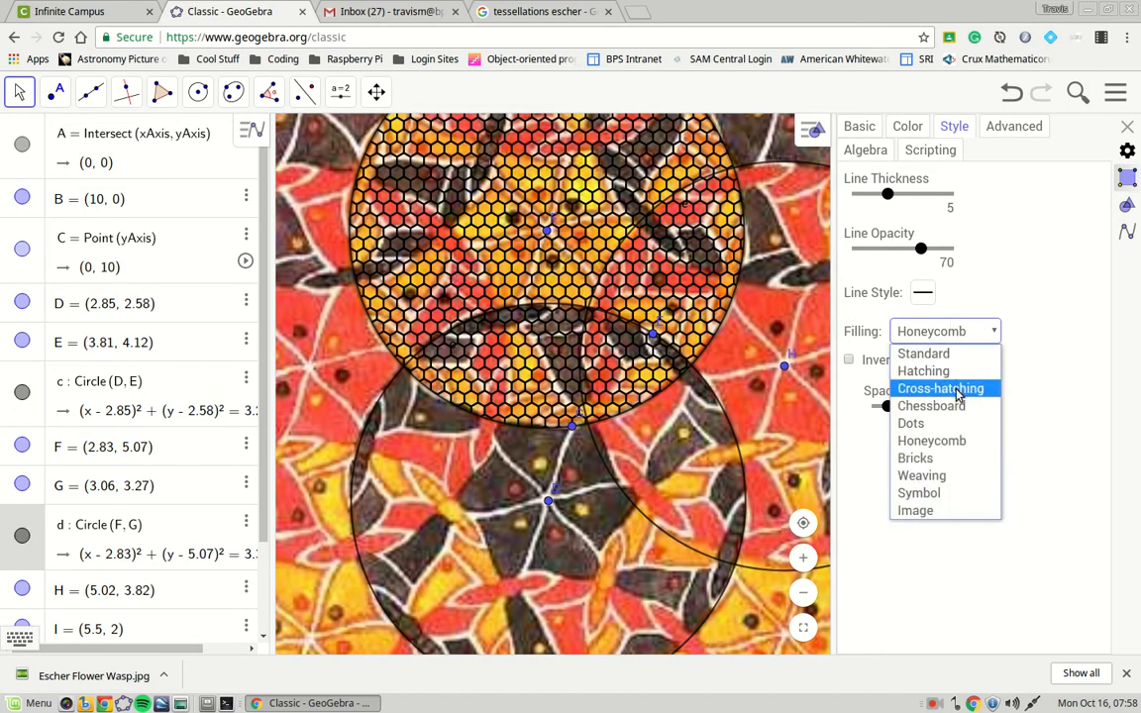
{"action": "left_click", "coordinate": [969, 375]}
{"action": "left_click", "coordinate": [953, 331]}
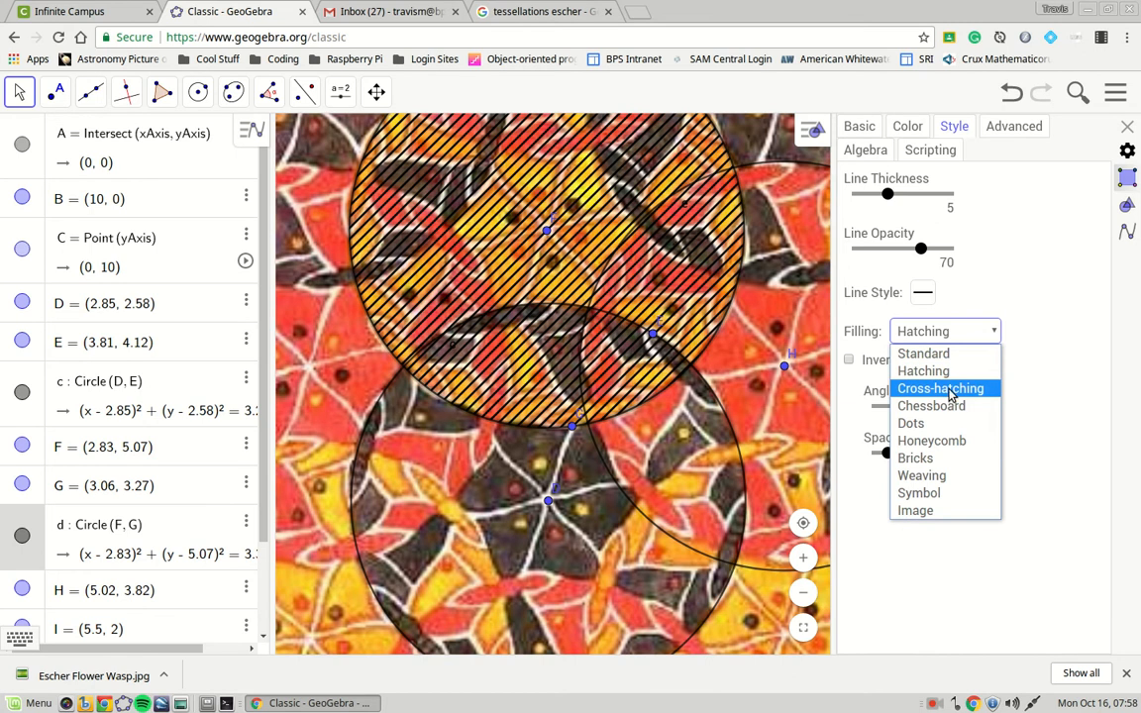
{"action": "left_click", "coordinate": [960, 388]}
{"action": "left_click", "coordinate": [952, 334]}
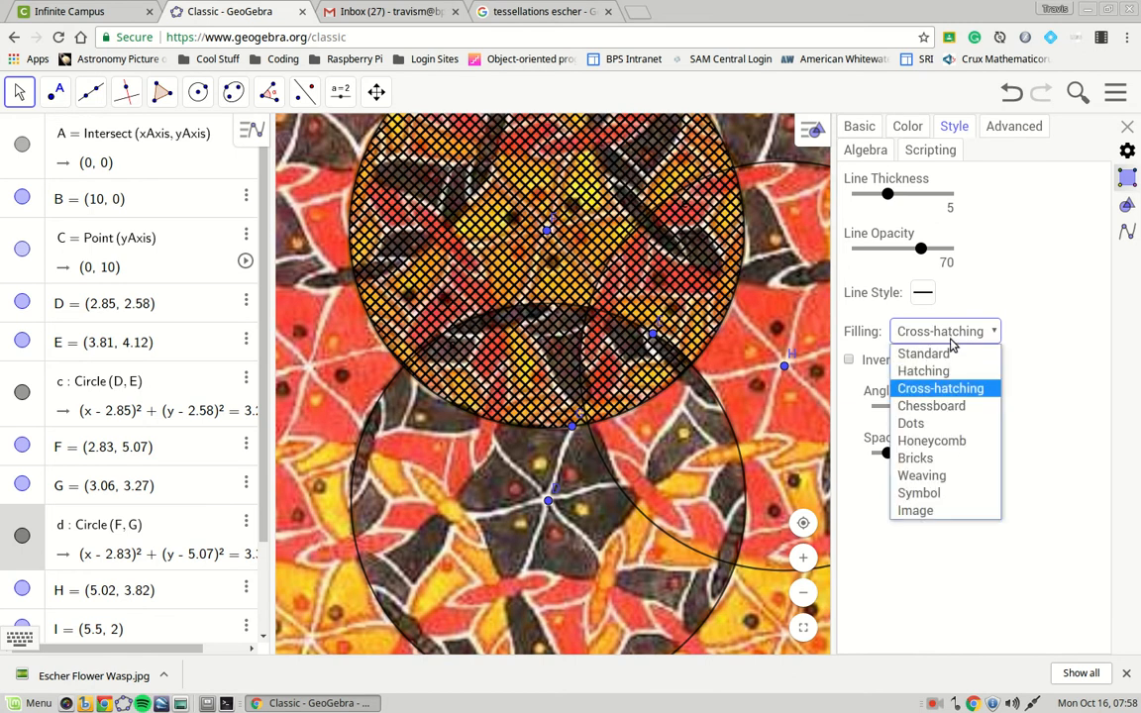
{"action": "left_click", "coordinate": [946, 476]}
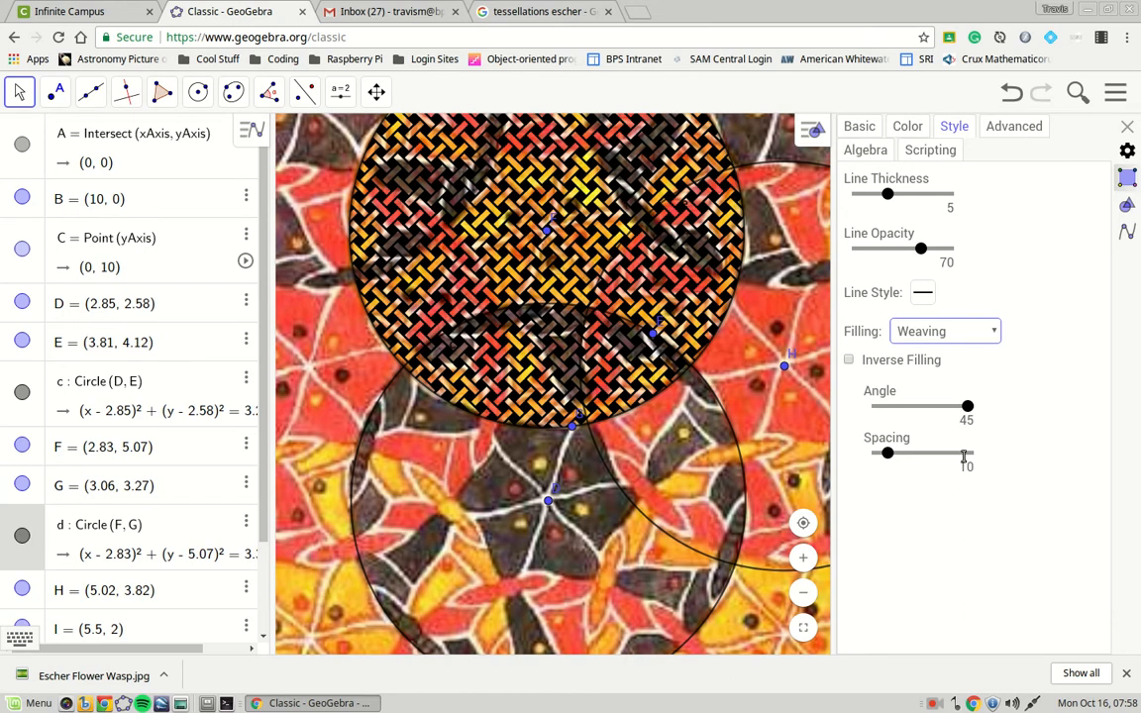
Colour circle d's woven fill orange (#FF6600).
{"action": "left_click", "coordinate": [908, 127]}
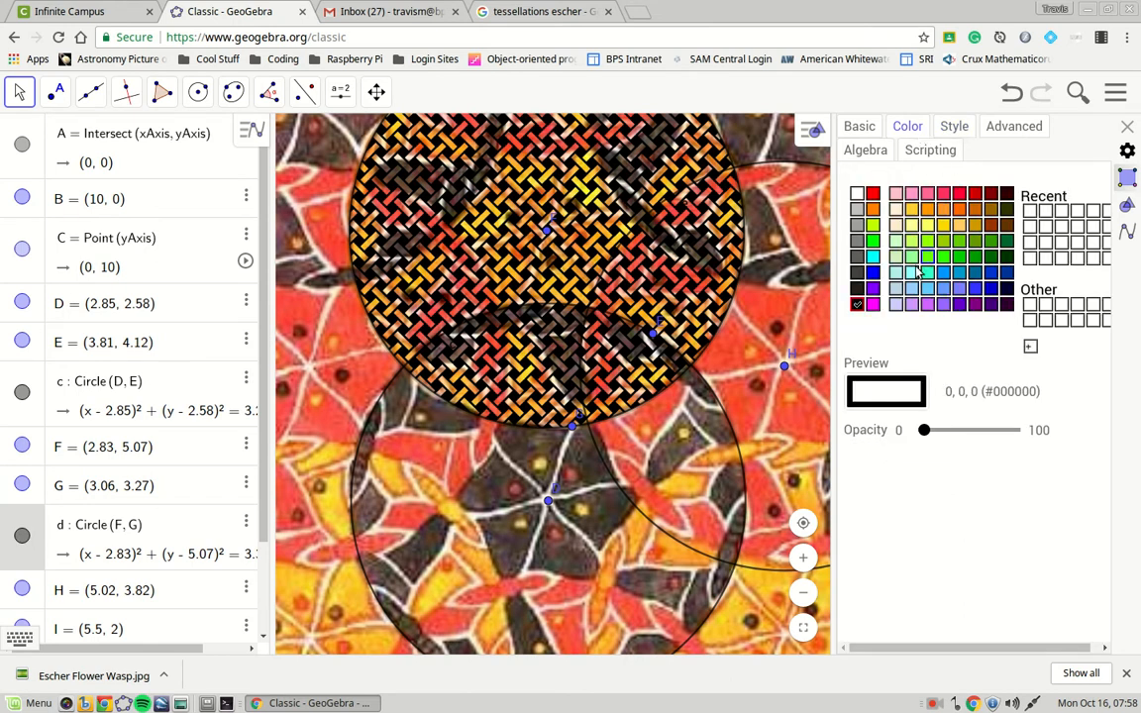
{"action": "left_click", "coordinate": [959, 210]}
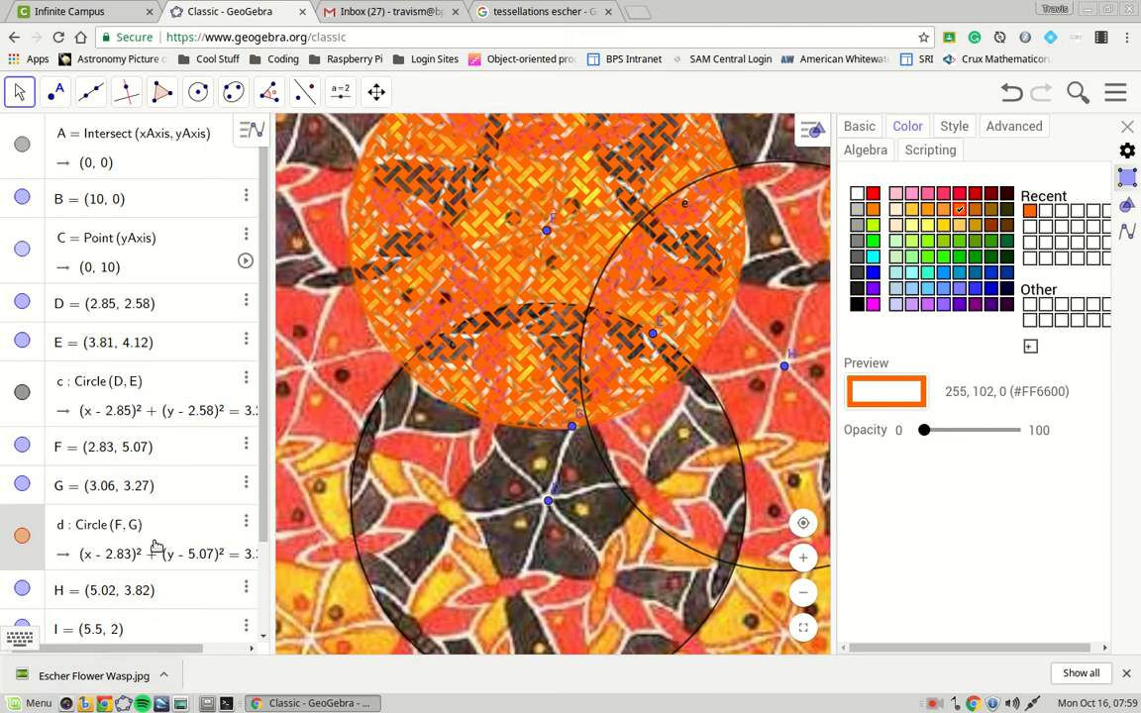
{"action": "left_click", "coordinate": [185, 386]}
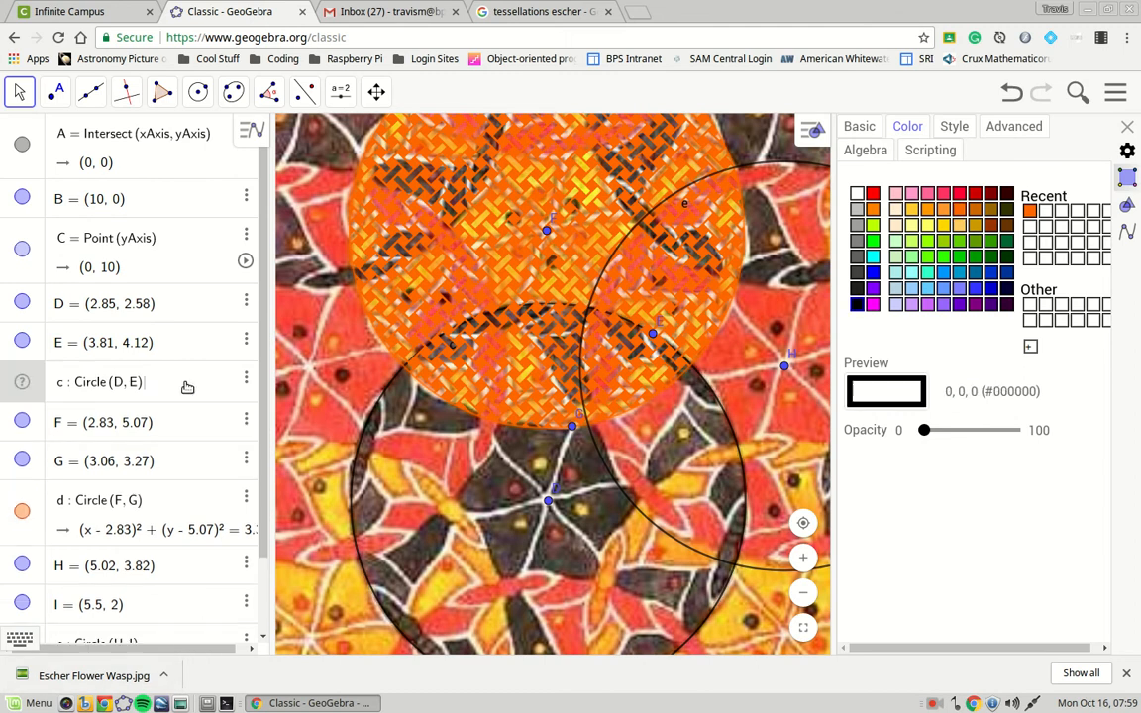
Give circle c a Weaving fill.
{"action": "left_click", "coordinate": [953, 126]}
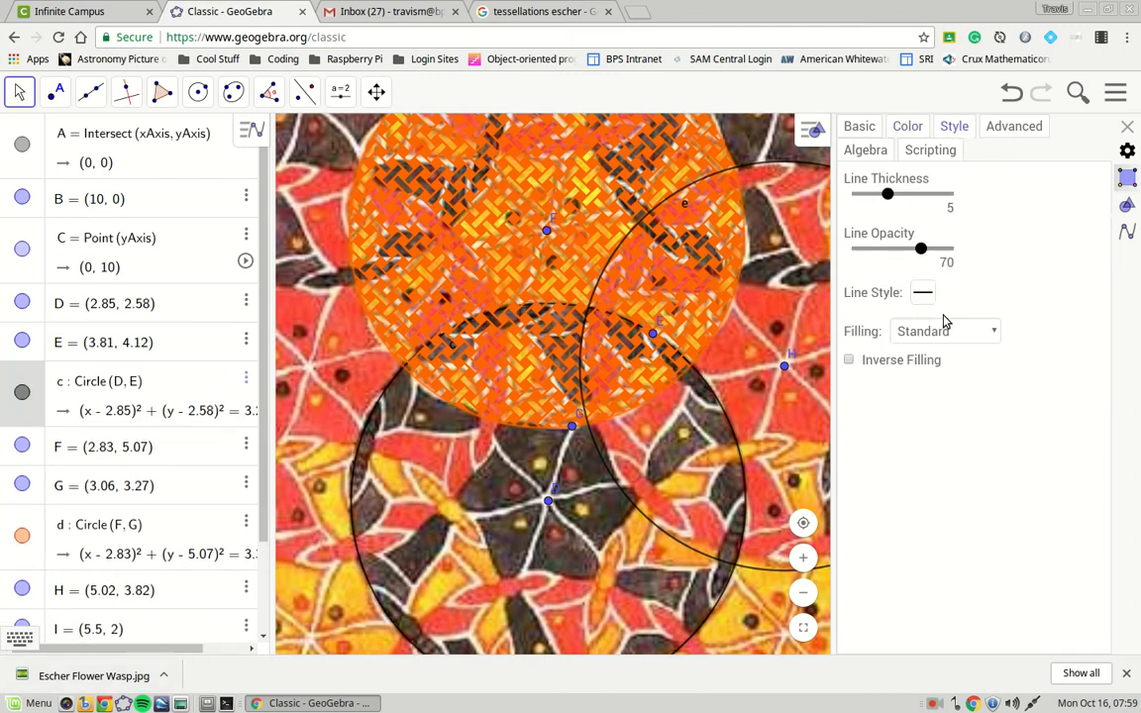
{"action": "left_click", "coordinate": [951, 334]}
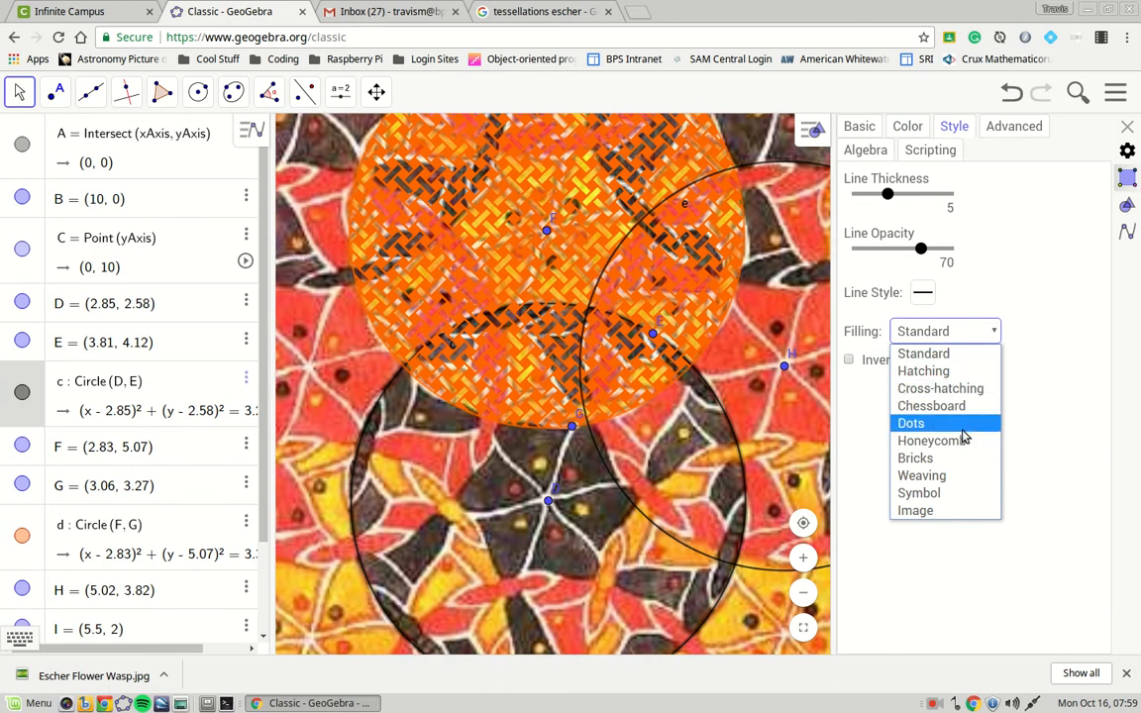
{"action": "left_click", "coordinate": [966, 477]}
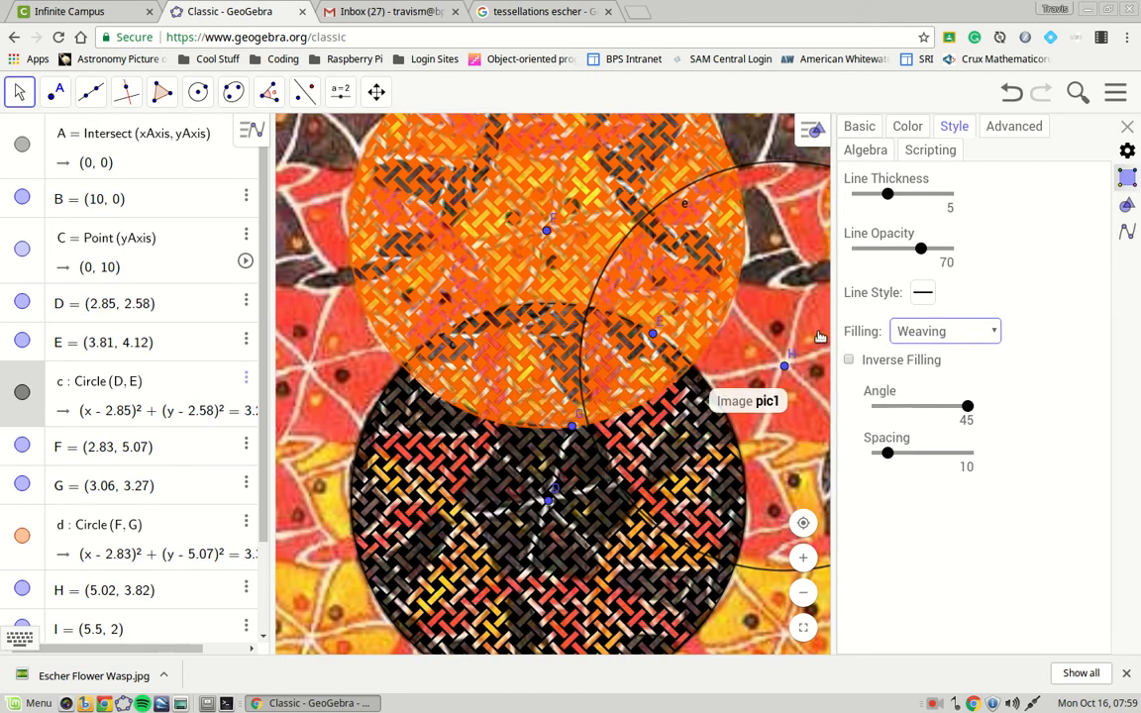
{"action": "left_click", "coordinate": [763, 322]}
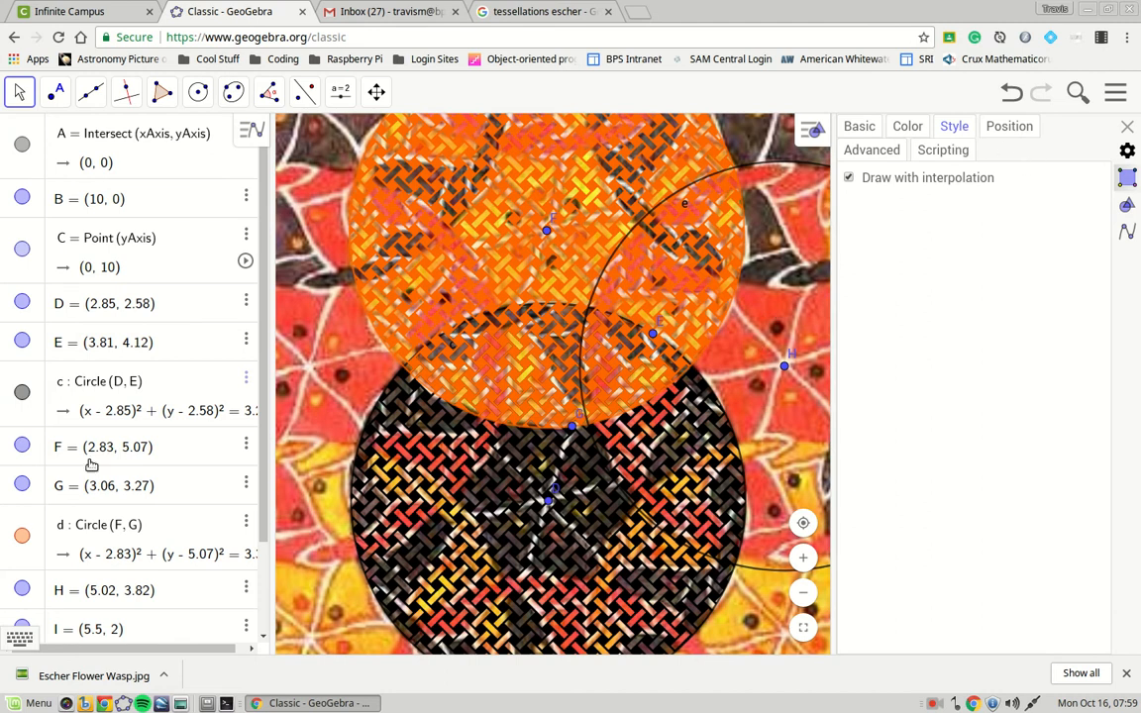
Give circle e a Weaving fill coloured red (#CC0000).
{"action": "scroll", "coordinate": [154, 555], "scroll_direction": "down", "scroll_amount": 1}
{"action": "scroll", "coordinate": [158, 515], "scroll_direction": "down", "scroll_amount": 3}
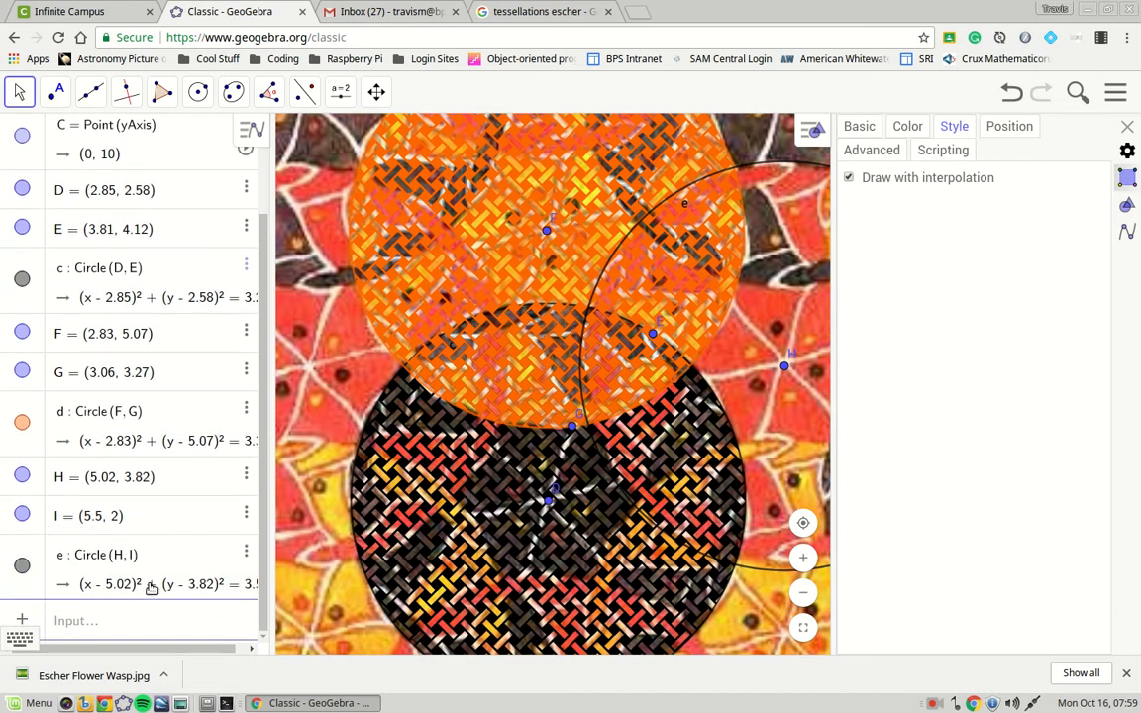
{"action": "left_click", "coordinate": [184, 555]}
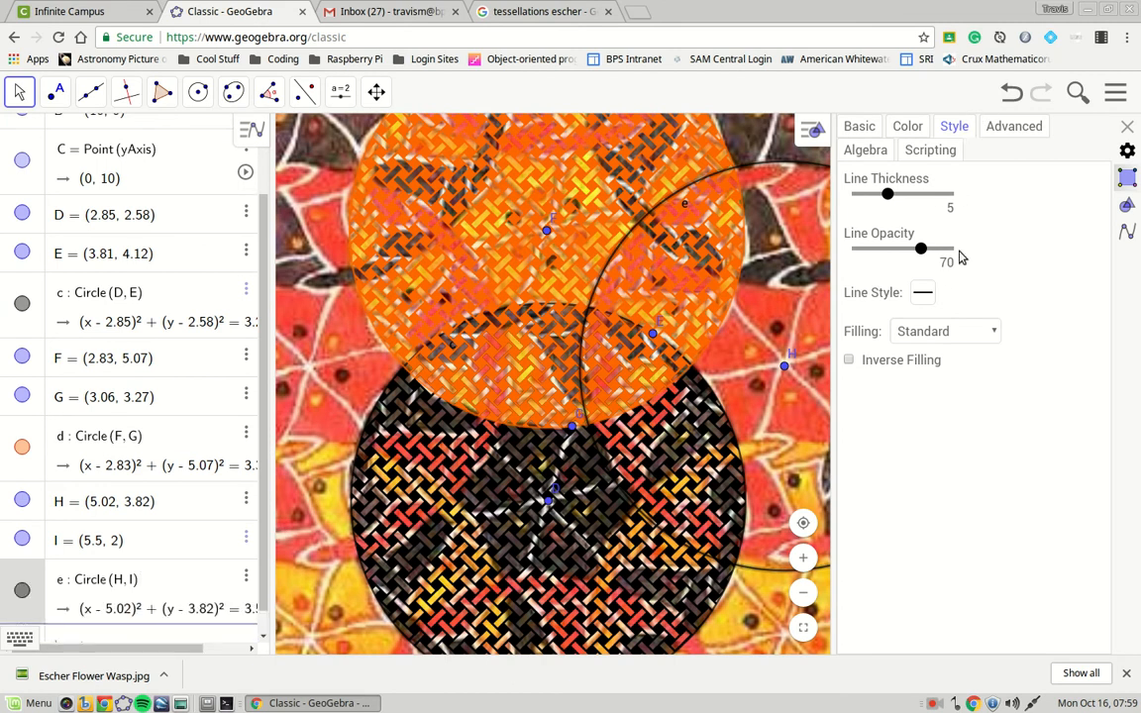
{"action": "left_click", "coordinate": [940, 331]}
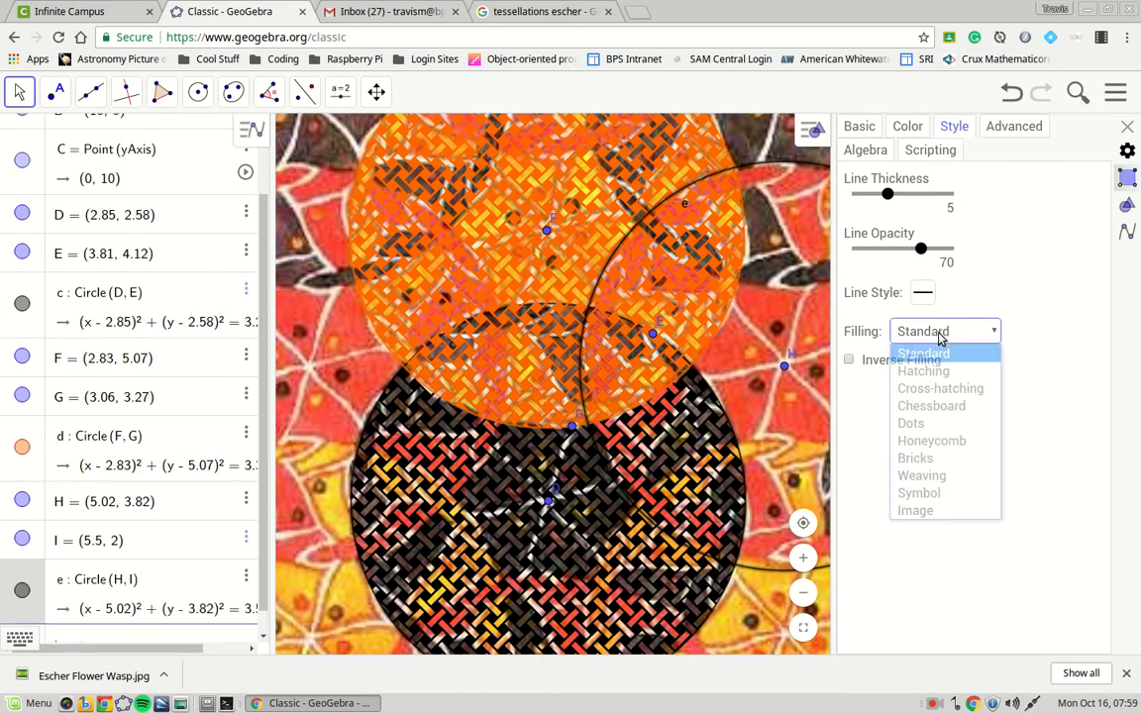
{"action": "left_click", "coordinate": [942, 476]}
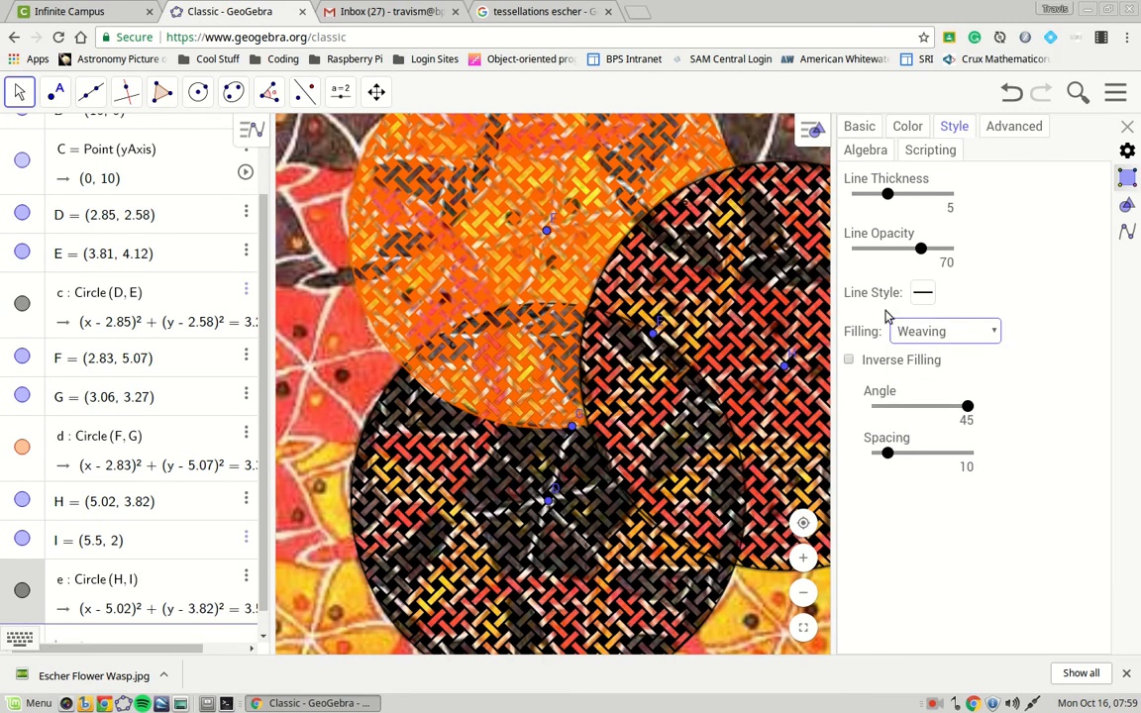
{"action": "left_click", "coordinate": [907, 127]}
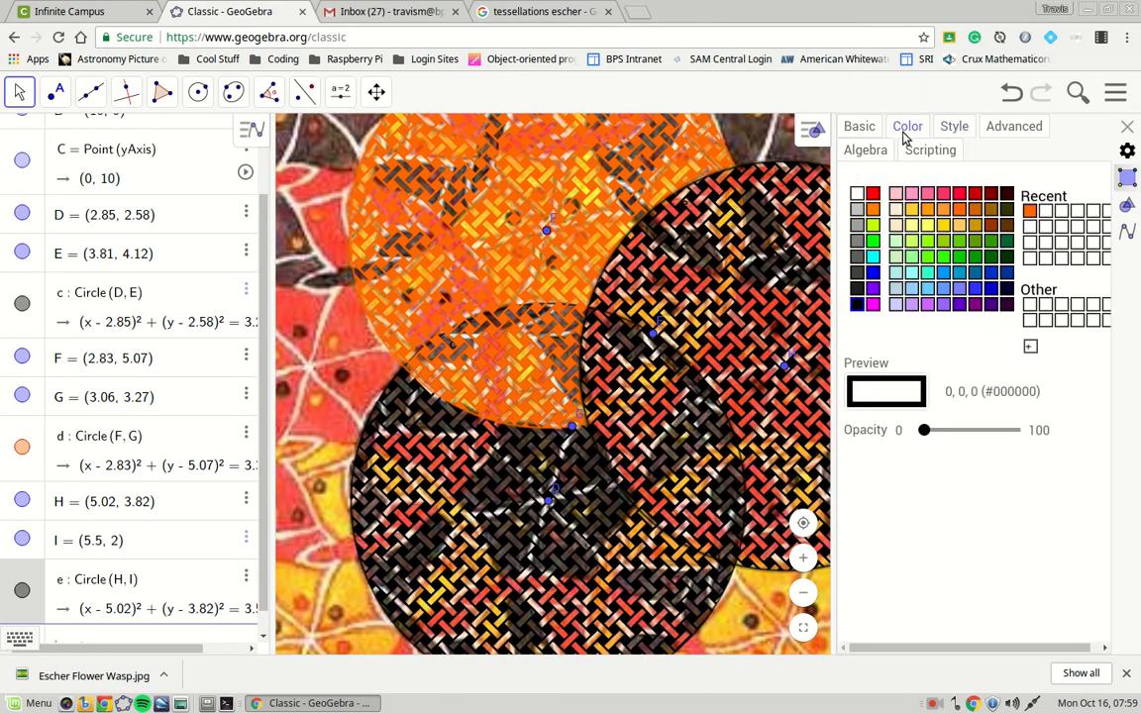
{"action": "left_click", "coordinate": [977, 194]}
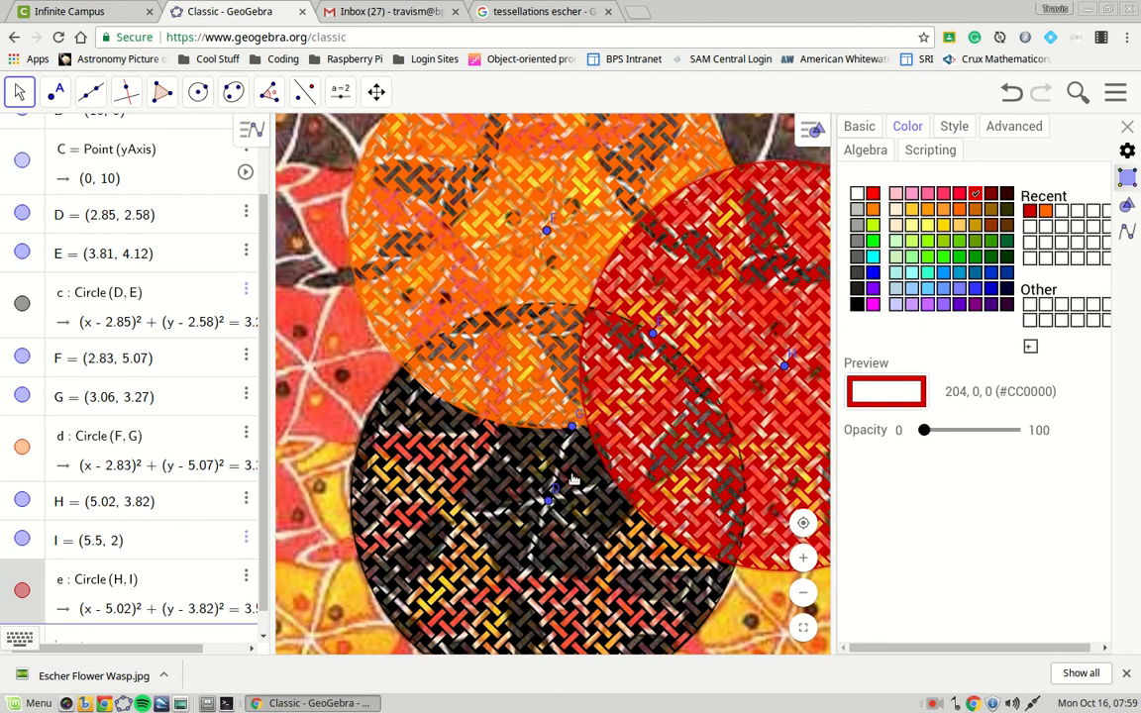
{"action": "left_click", "coordinate": [1013, 125]}
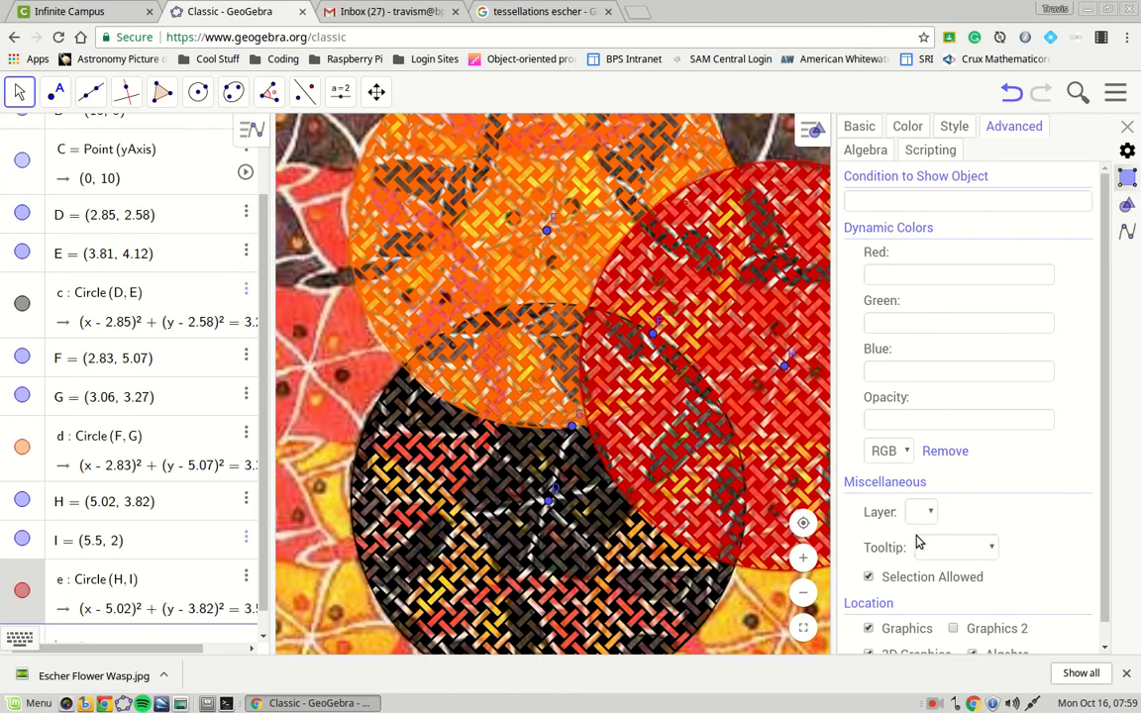
Put circle e on layer 0, select circles c and d, and close properties.
{"action": "scroll", "coordinate": [928, 552], "scroll_direction": "down", "scroll_amount": 1}
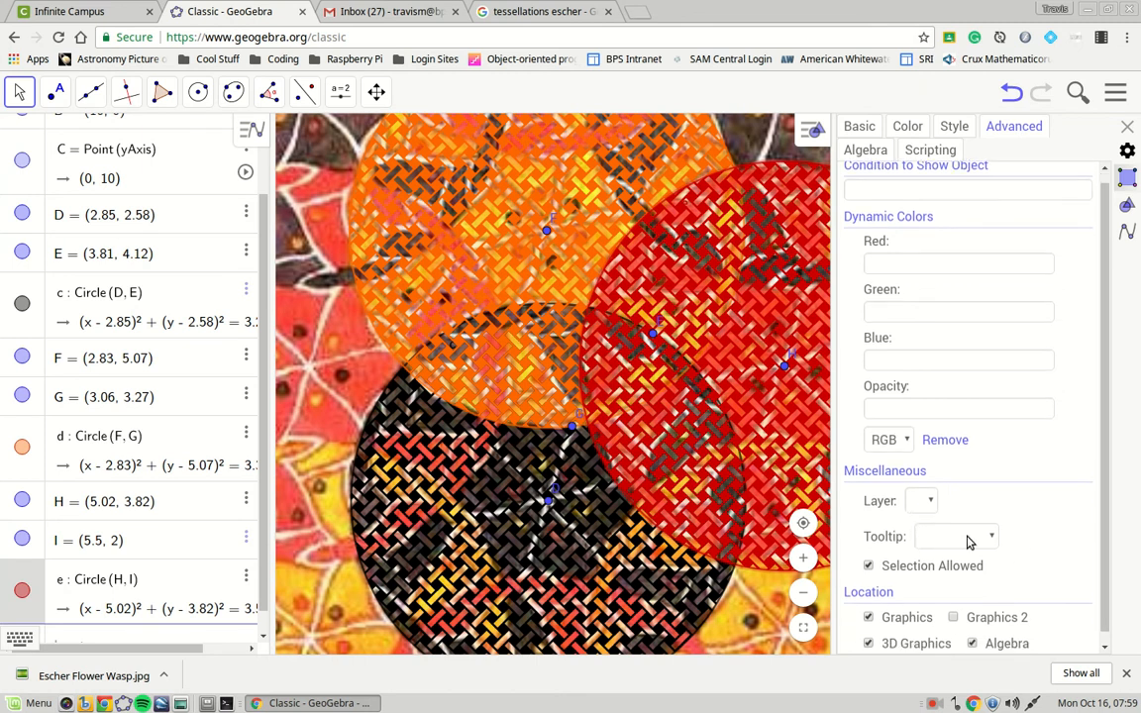
{"action": "left_click", "coordinate": [931, 489]}
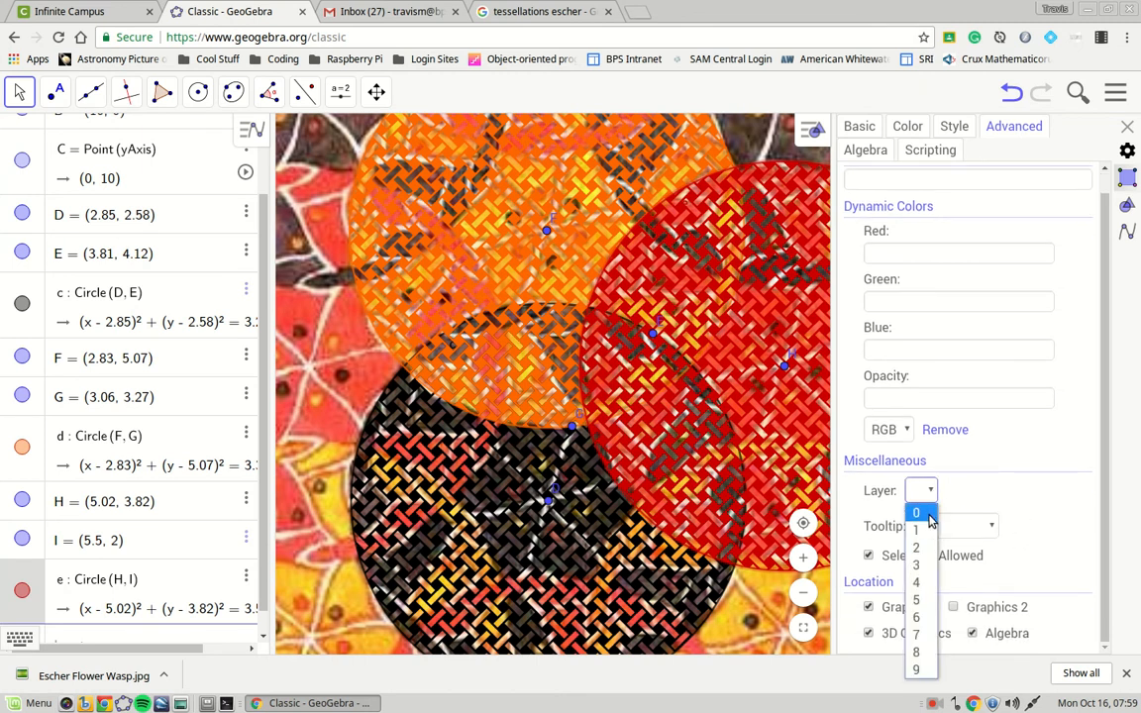
{"action": "left_click", "coordinate": [928, 512]}
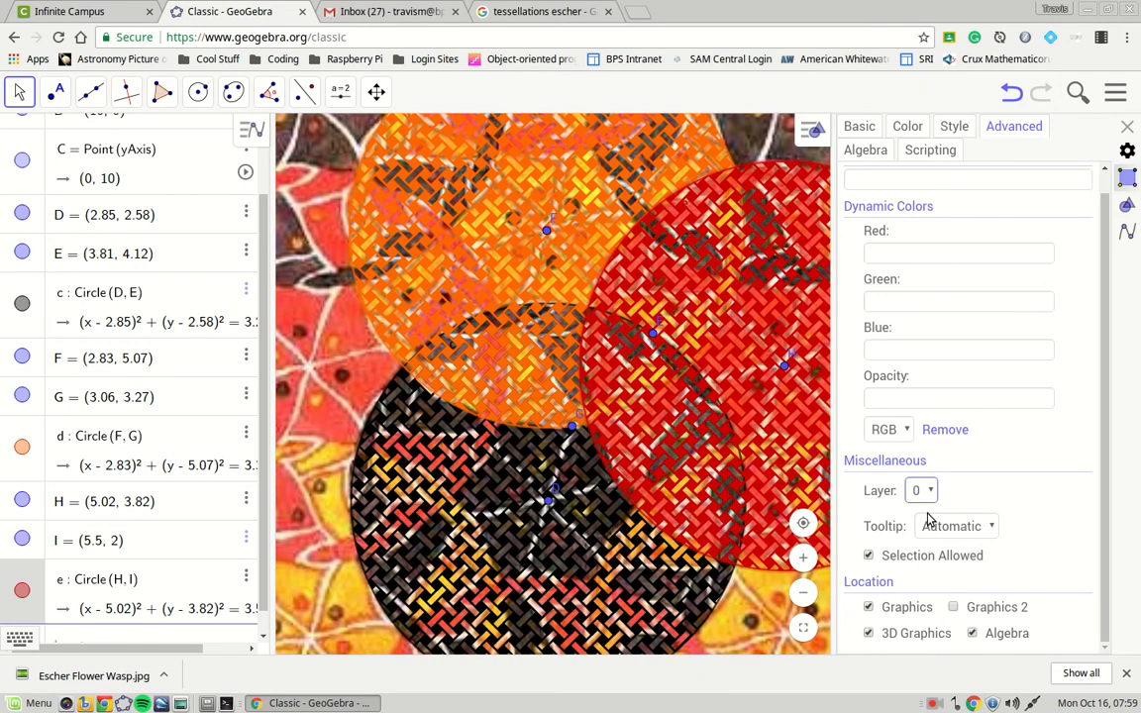
{"action": "left_click", "coordinate": [178, 293]}
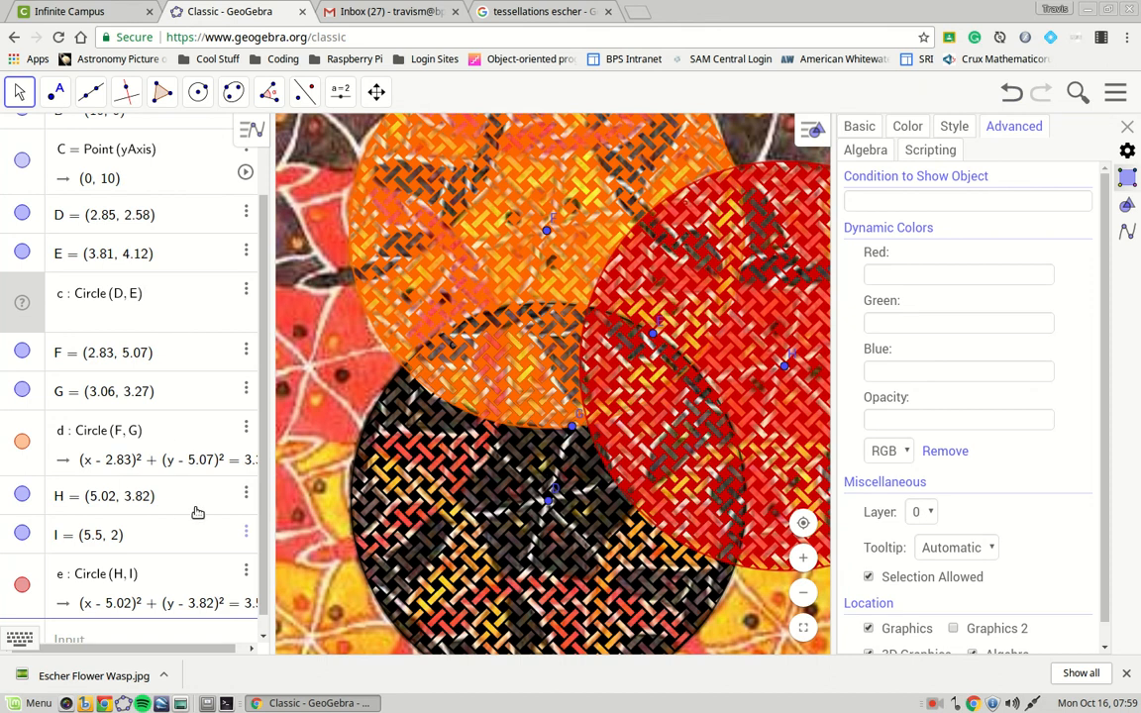
{"action": "left_click", "coordinate": [219, 442]}
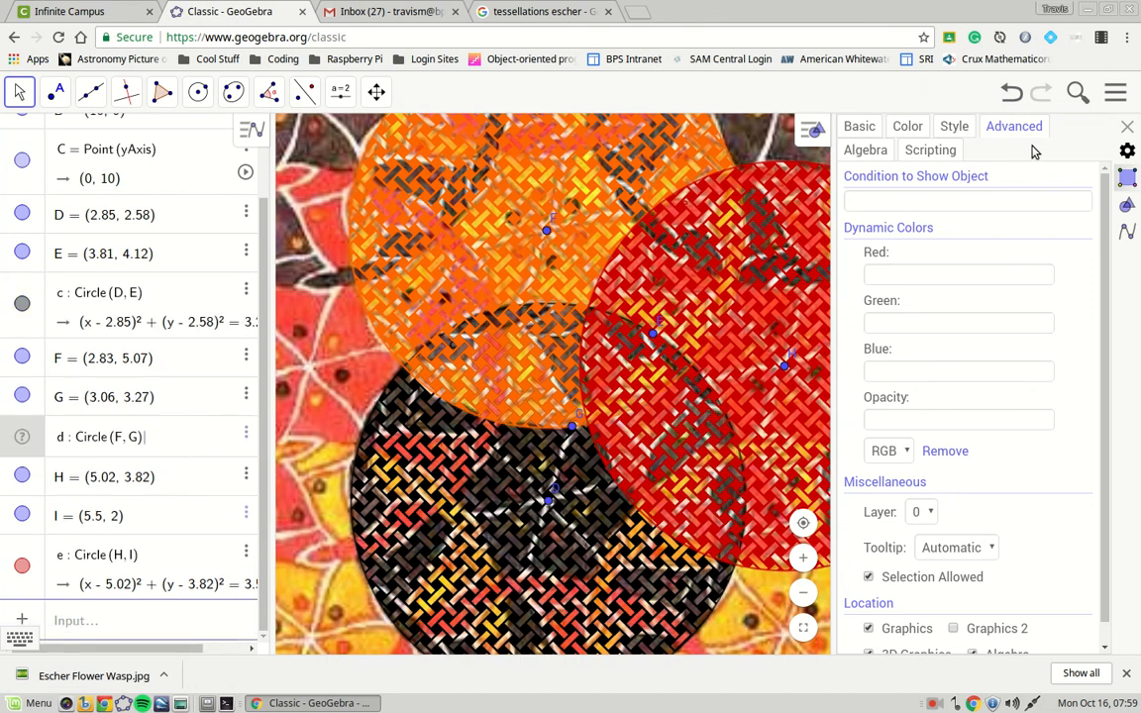
{"action": "left_click", "coordinate": [1127, 126]}
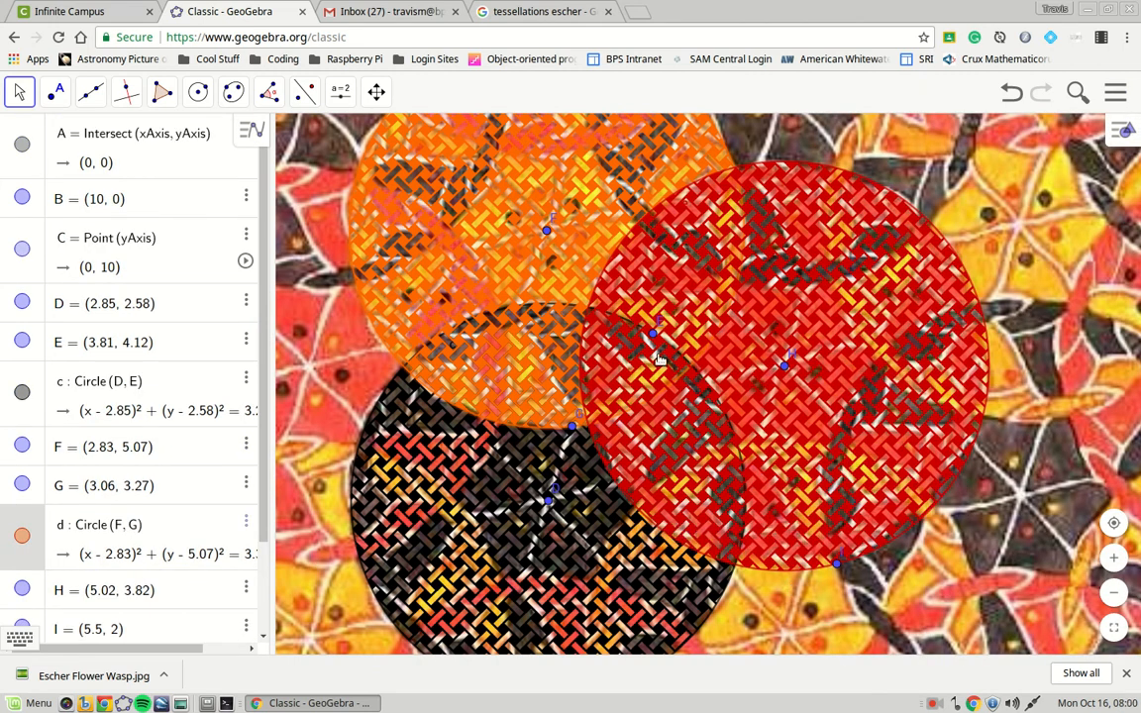
{"action": "scroll", "coordinate": [738, 409], "scroll_direction": "down", "scroll_amount": 10}
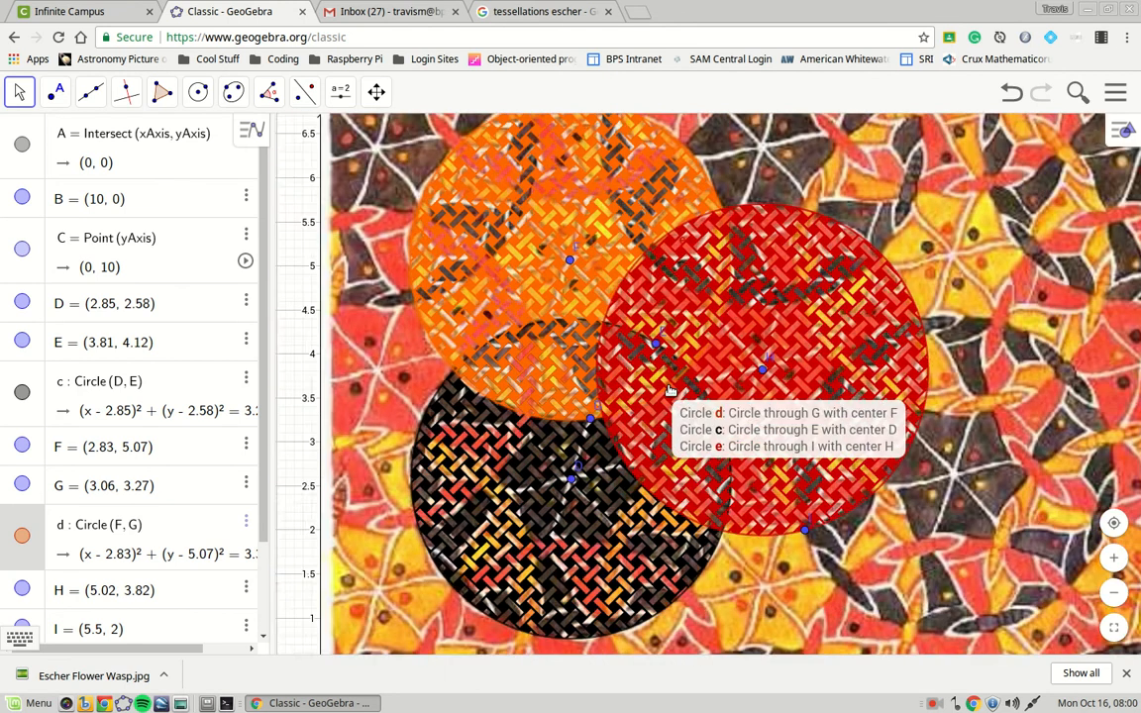
{"action": "scroll", "coordinate": [656, 397], "scroll_direction": "down", "scroll_amount": 3}
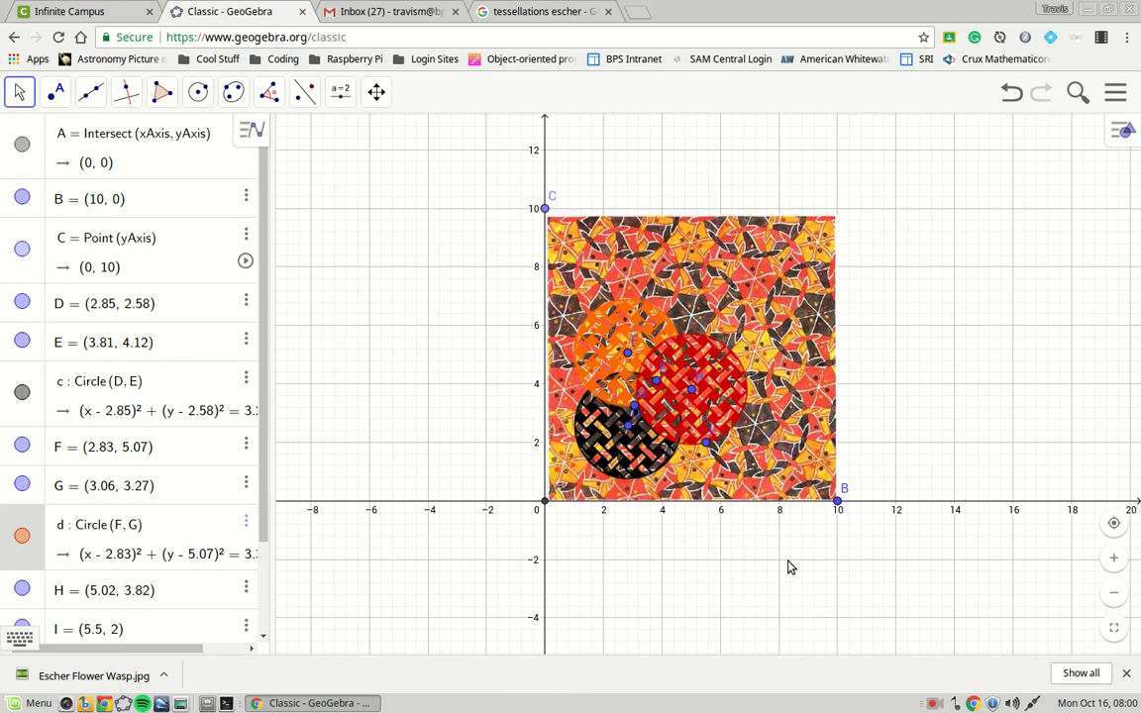
{"action": "scroll", "coordinate": [785, 562], "scroll_direction": "up", "scroll_amount": 1}
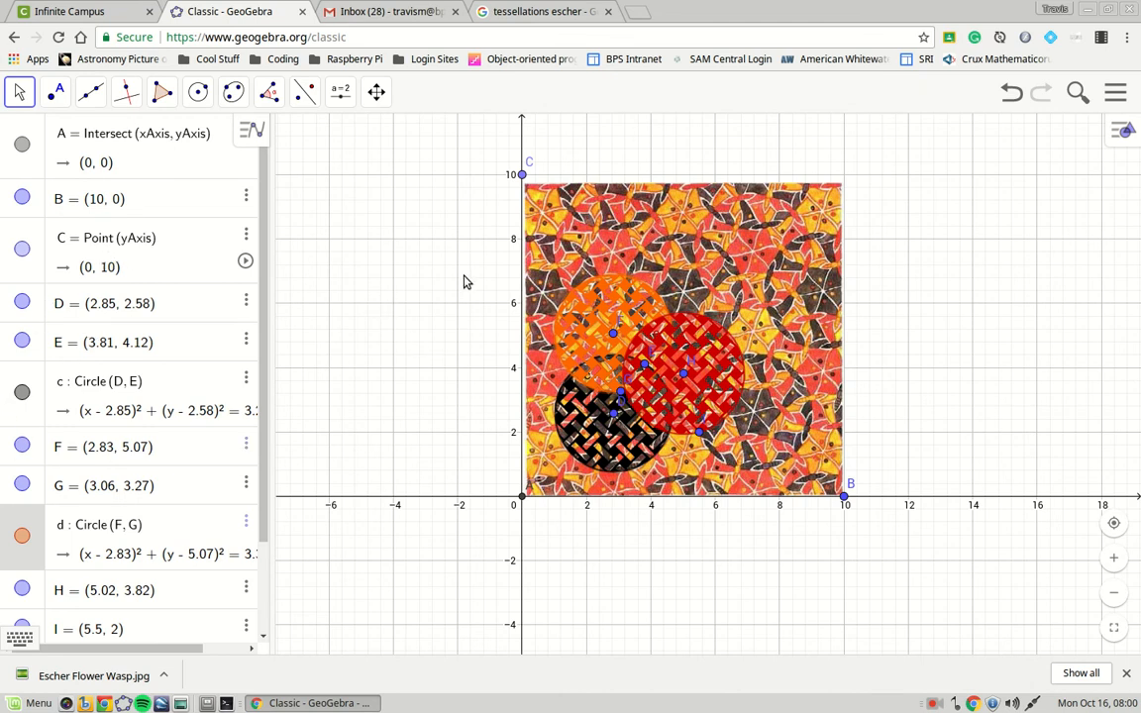
{"action": "scroll", "coordinate": [752, 327], "scroll_direction": "up", "scroll_amount": 5}
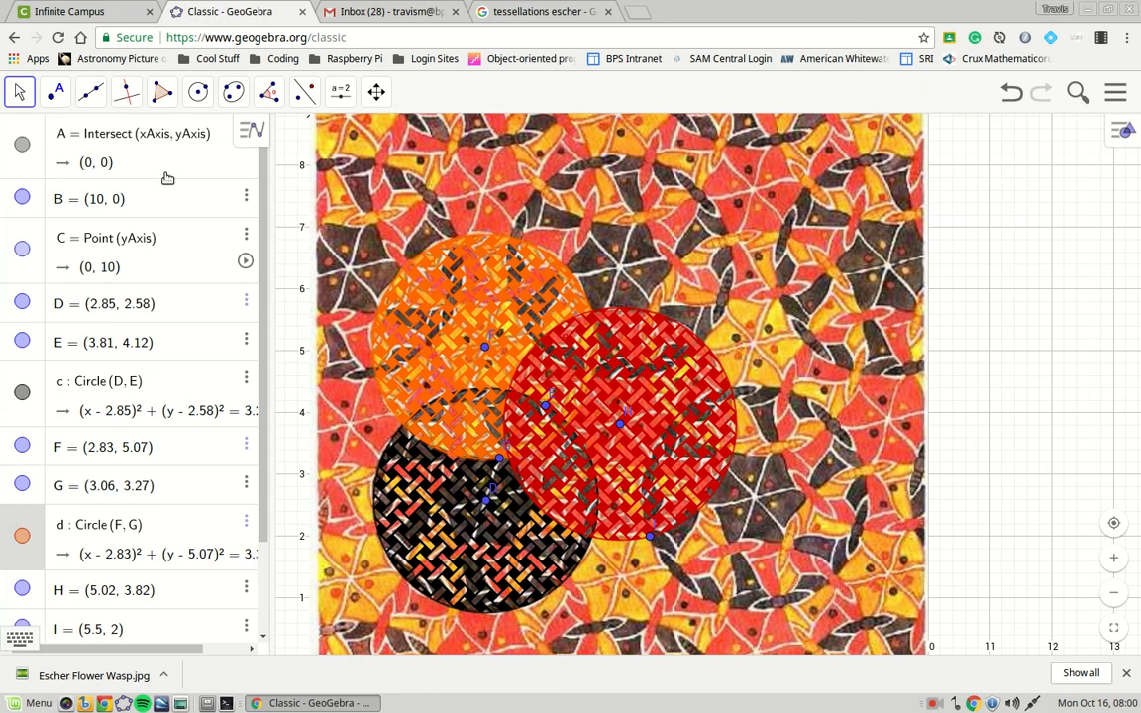
{"action": "scroll", "coordinate": [168, 151], "scroll_direction": "down", "scroll_amount": 1}
{"action": "scroll", "coordinate": [170, 148], "scroll_direction": "up", "scroll_amount": 1}
{"action": "scroll", "coordinate": [170, 149], "scroll_direction": "up", "scroll_amount": 1}
{"action": "right_click", "coordinate": [713, 156]}
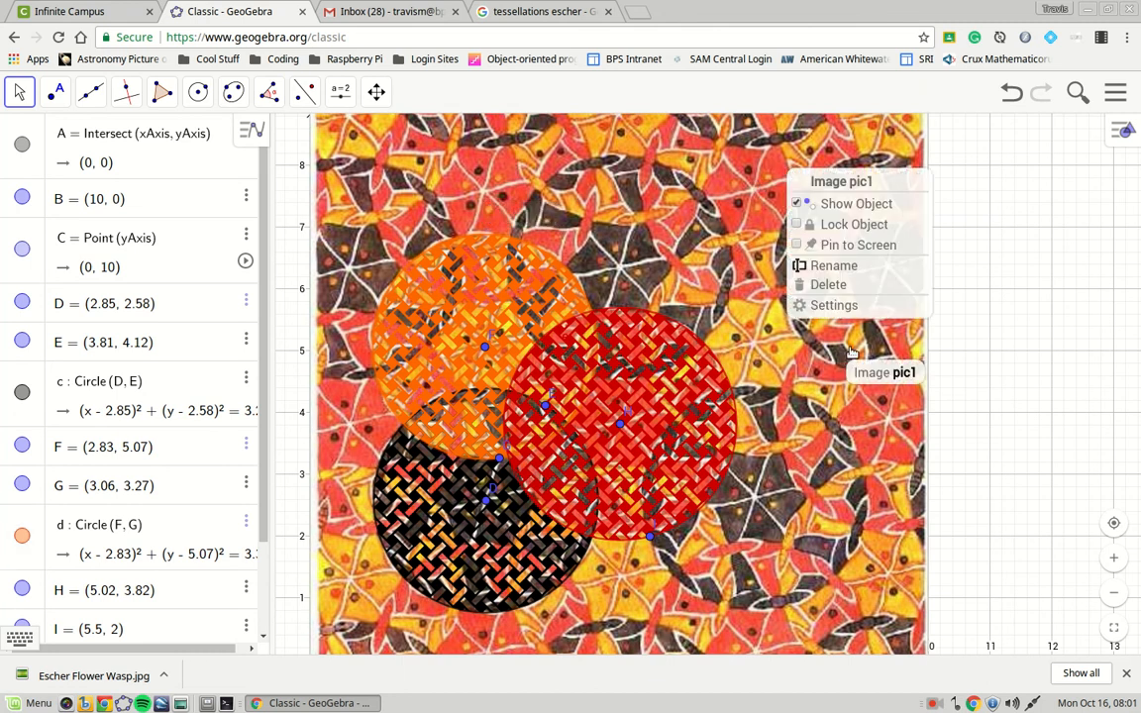
{"action": "left_click", "coordinate": [797, 204]}
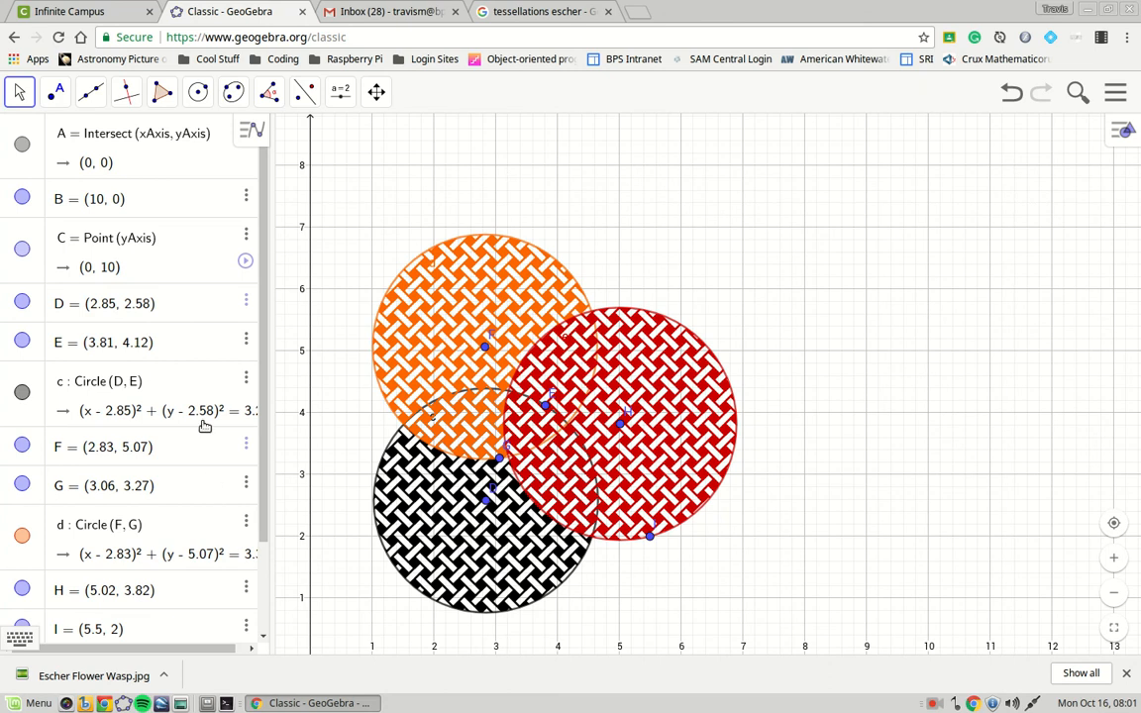
{"action": "left_click", "coordinate": [1012, 92]}
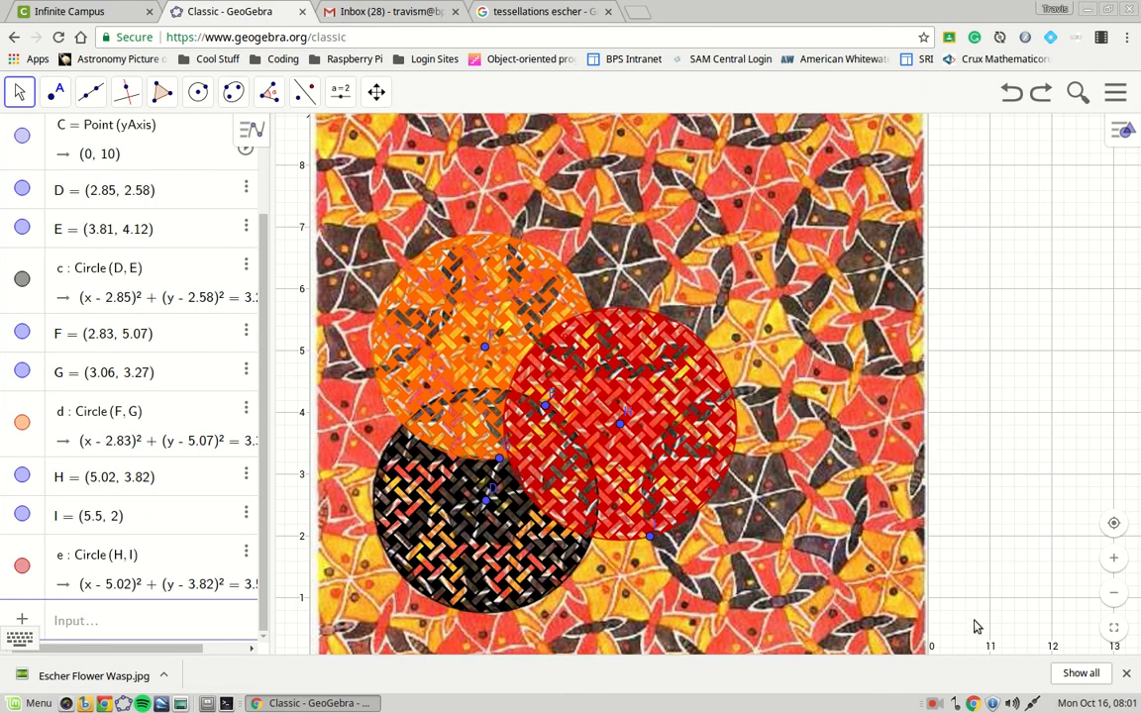
{"action": "scroll", "coordinate": [921, 464], "scroll_direction": "down", "scroll_amount": 1}
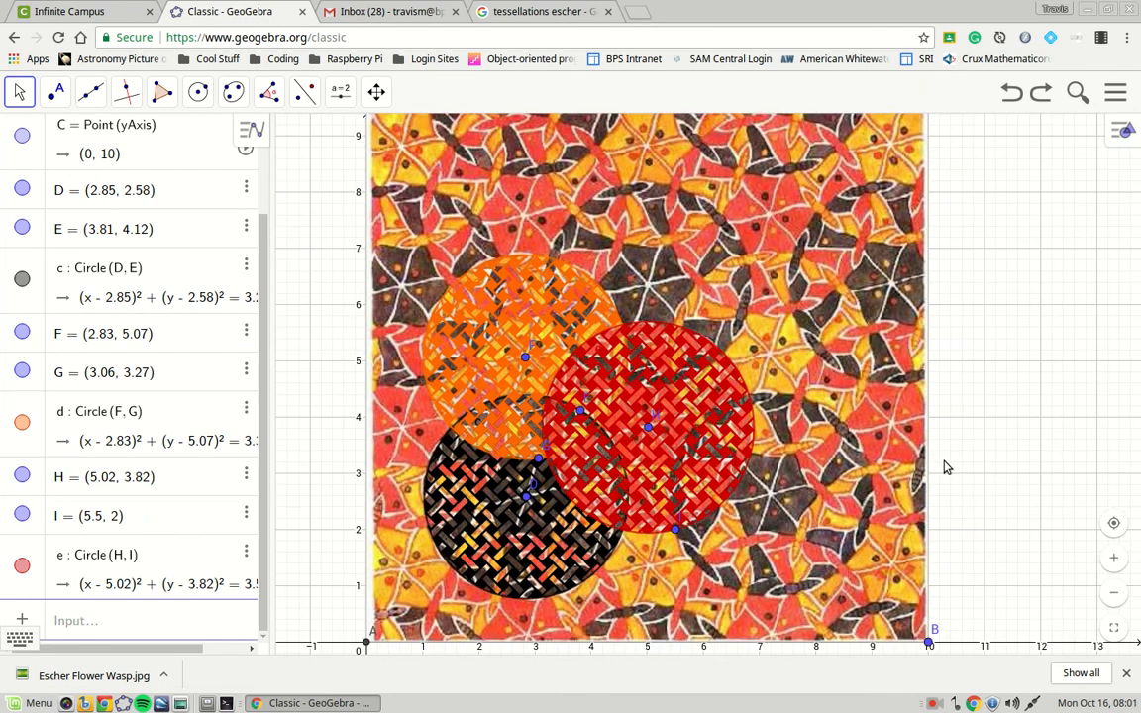
{"action": "scroll", "coordinate": [969, 476], "scroll_direction": "down", "scroll_amount": 1}
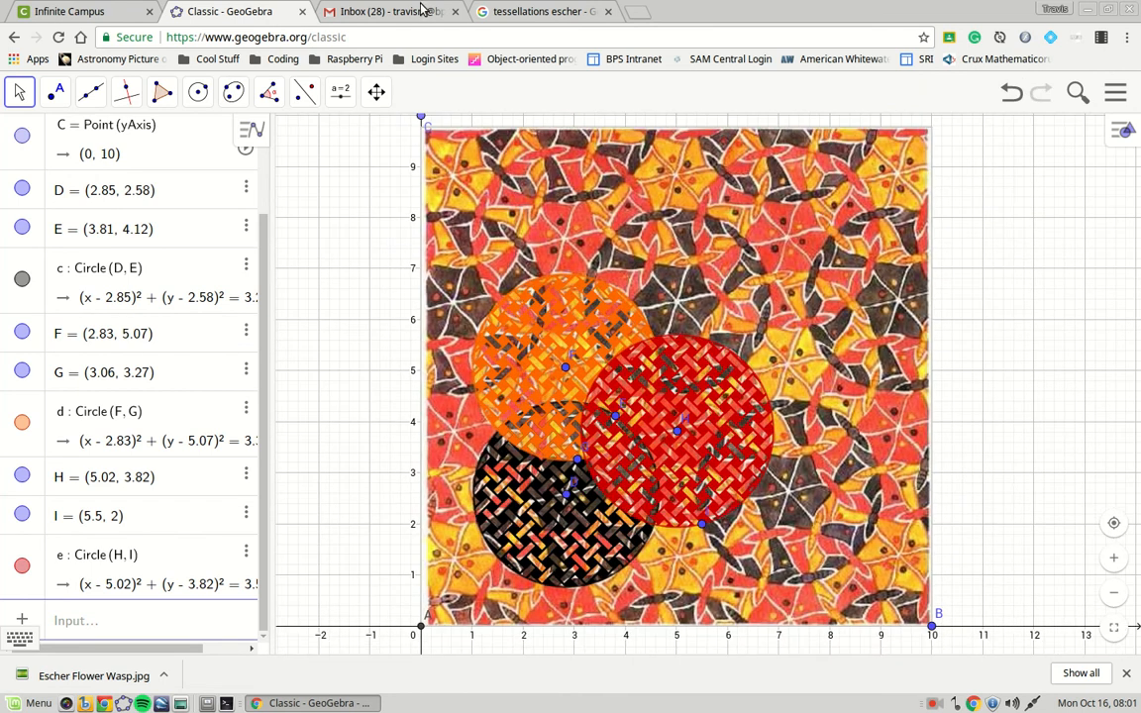